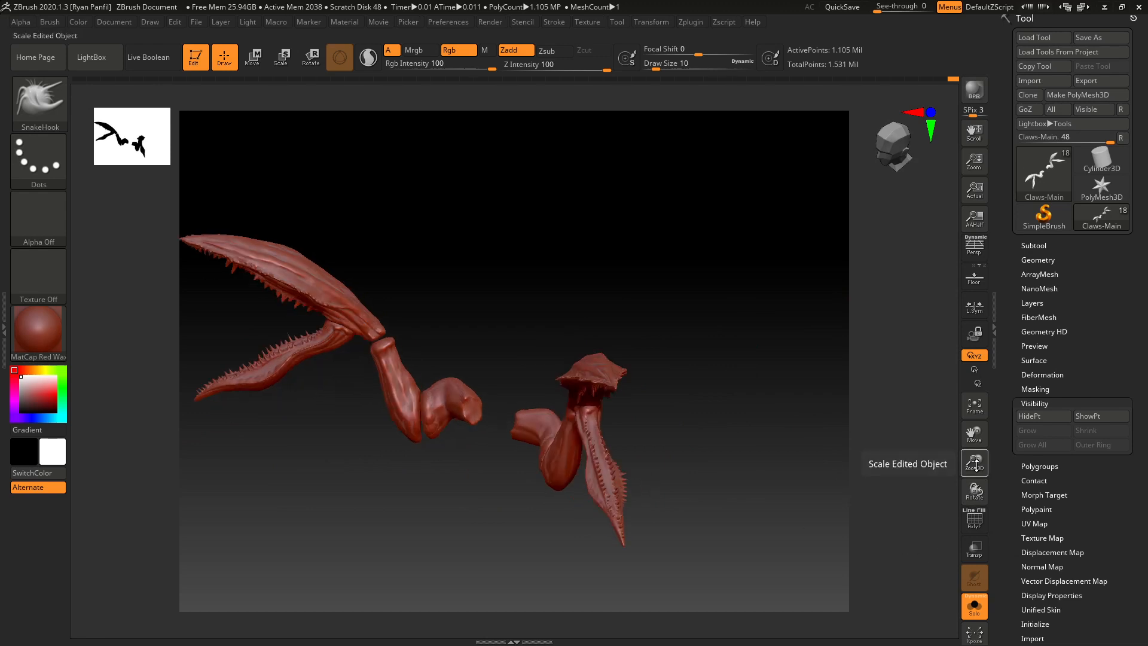
- Inspect the claws from several angles, both isolated and together with the rest of the creature
left_click_drag(974, 464, 970, 589)
left_click_drag(801, 538, 730, 442, "alt")
left_click_drag(772, 486, 647, 347)
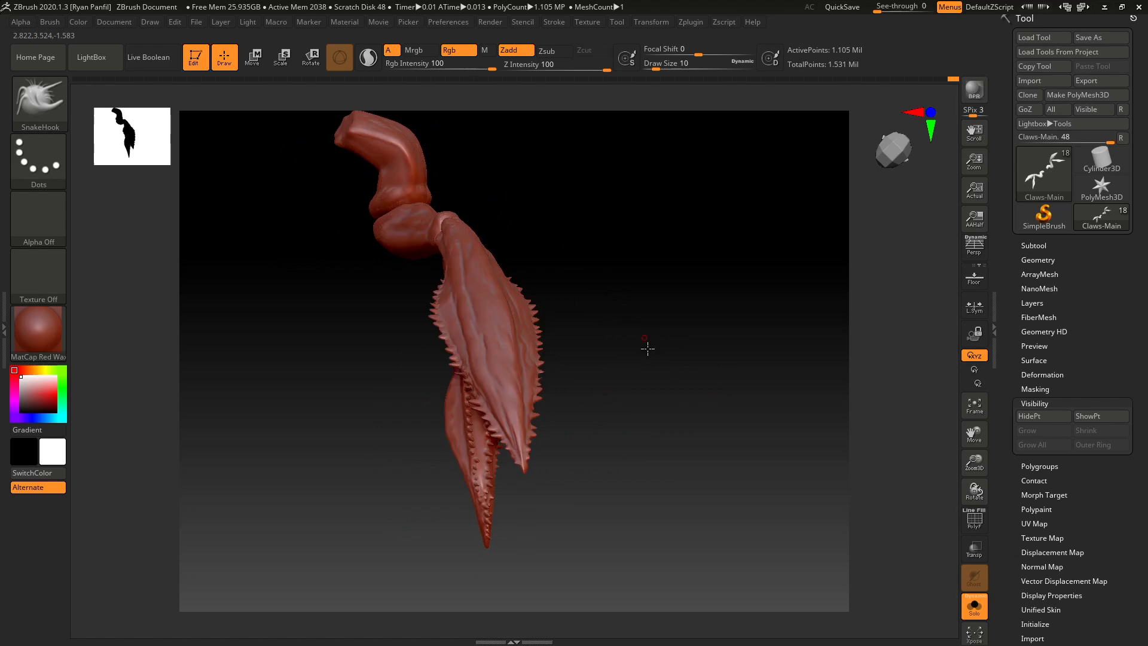
left_click(975, 607)
left_click_drag(694, 425, 692, 424)
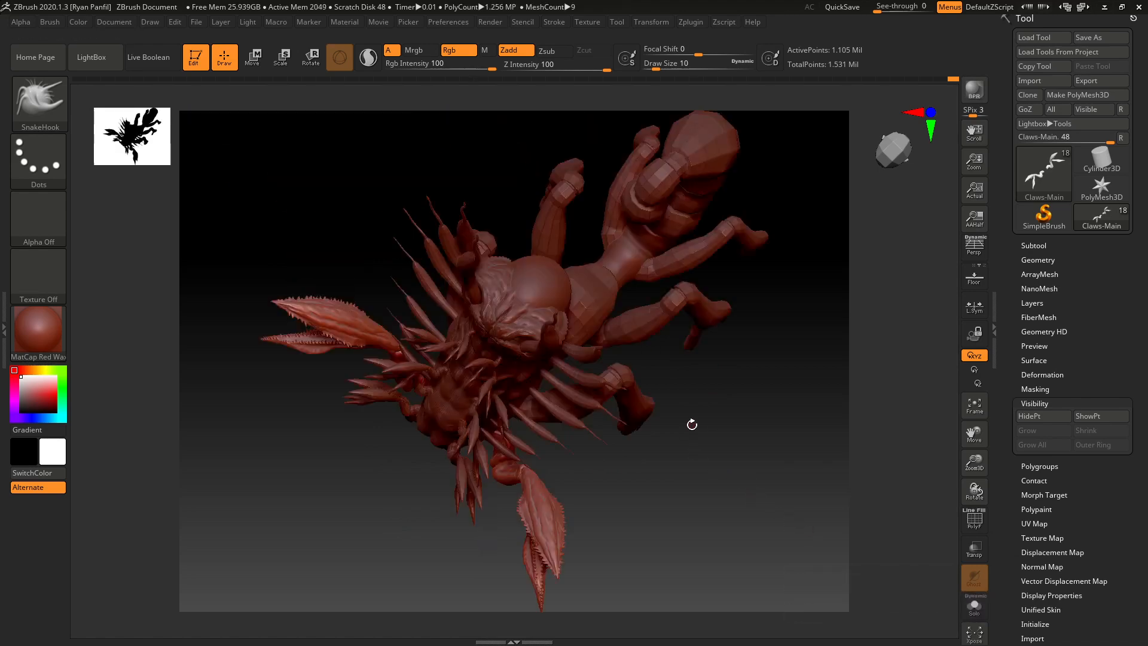
left_click_drag(764, 465, 764, 379)
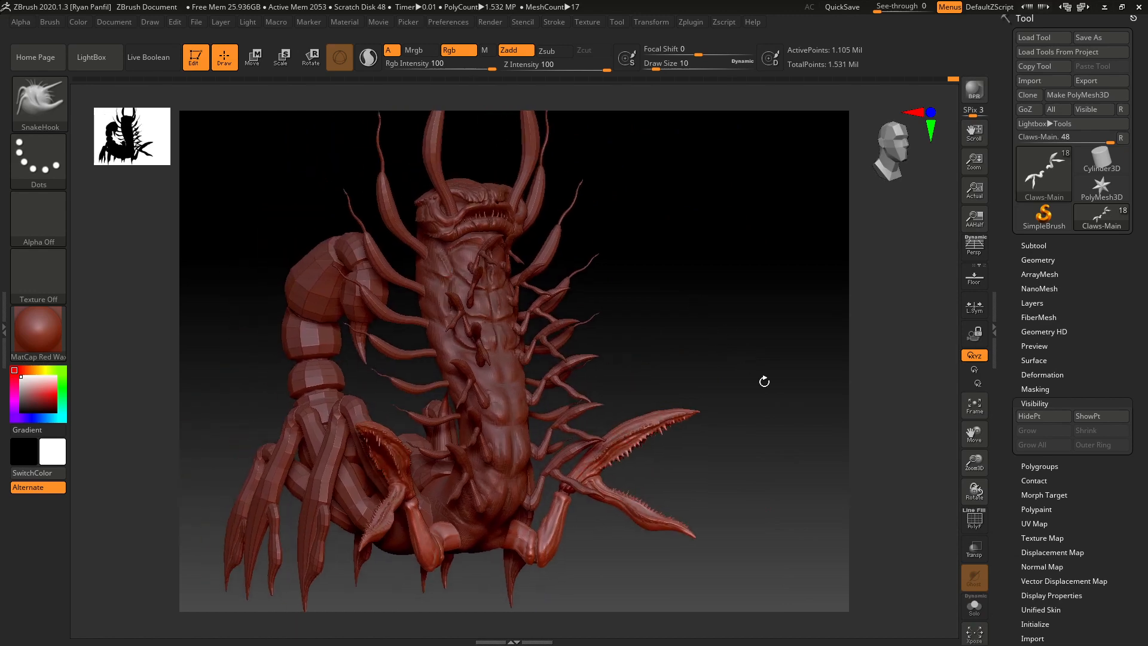
left_click(974, 606)
left_click(974, 610)
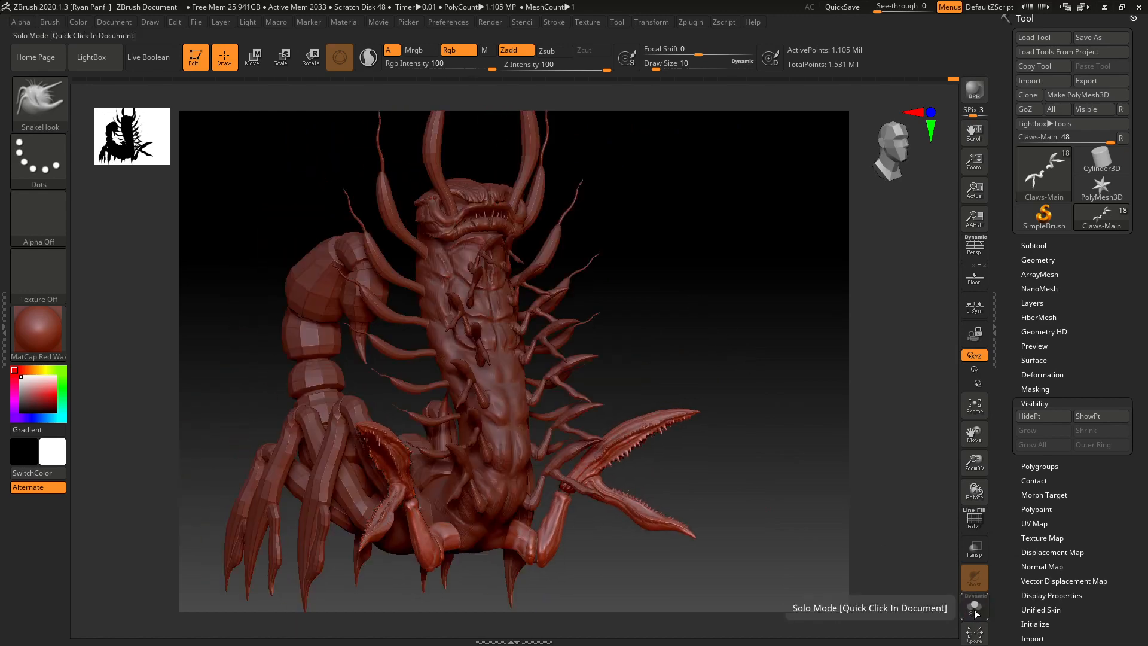
left_click(974, 610)
left_click(973, 609)
left_click_drag(728, 451, 647, 440)
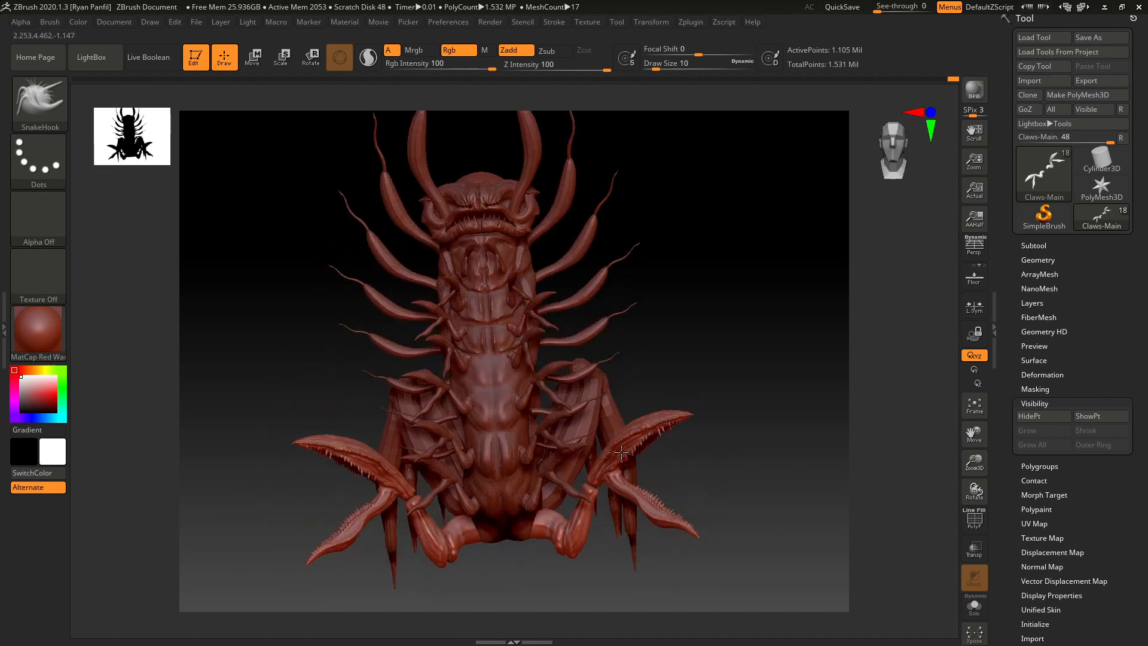
left_click(973, 605)
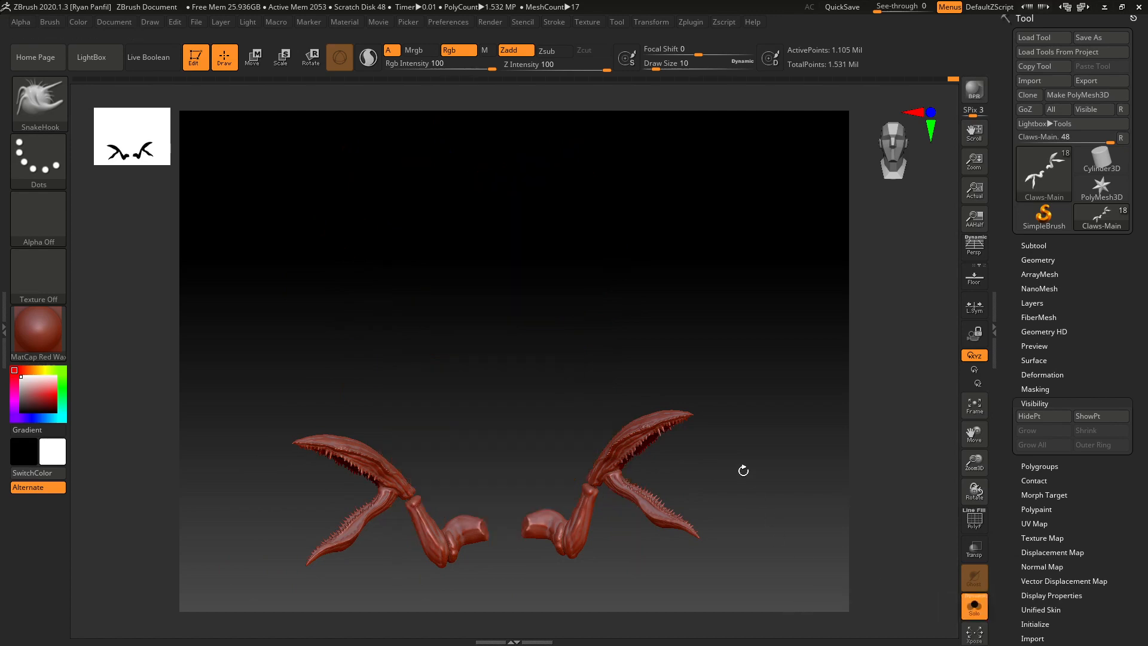
- Mask the toothed length of one claw's upper pincer, from just past the hinge out to its tip
left_click_drag(743, 469, 591, 341)
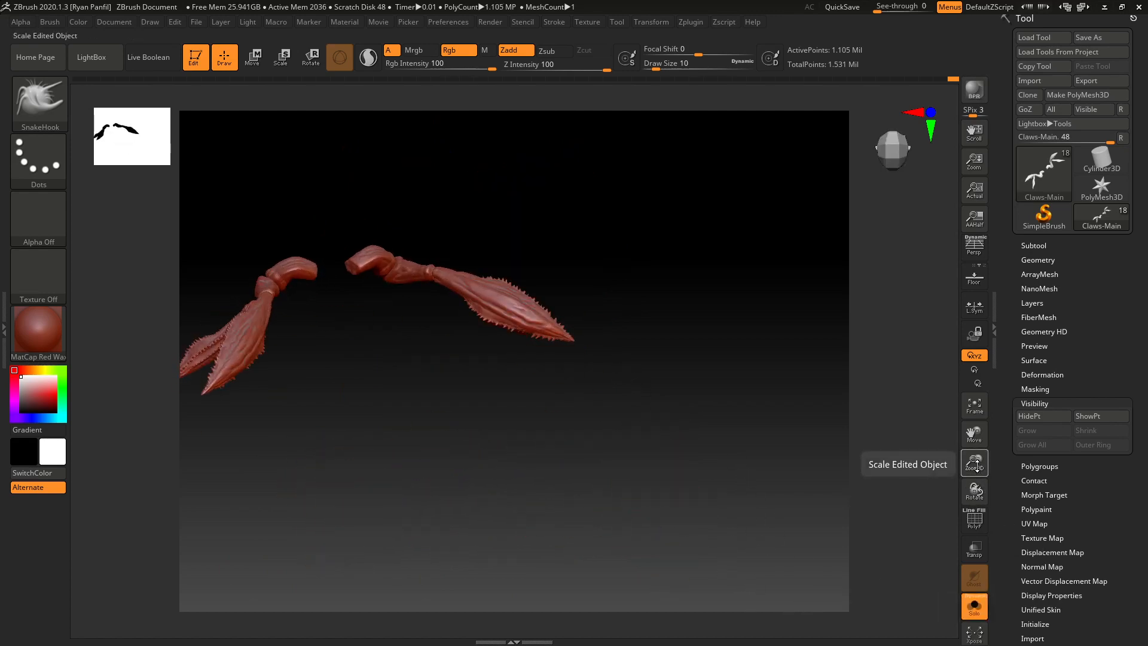
left_click_drag(974, 463, 658, 488)
left_click_drag(622, 550, 636, 529)
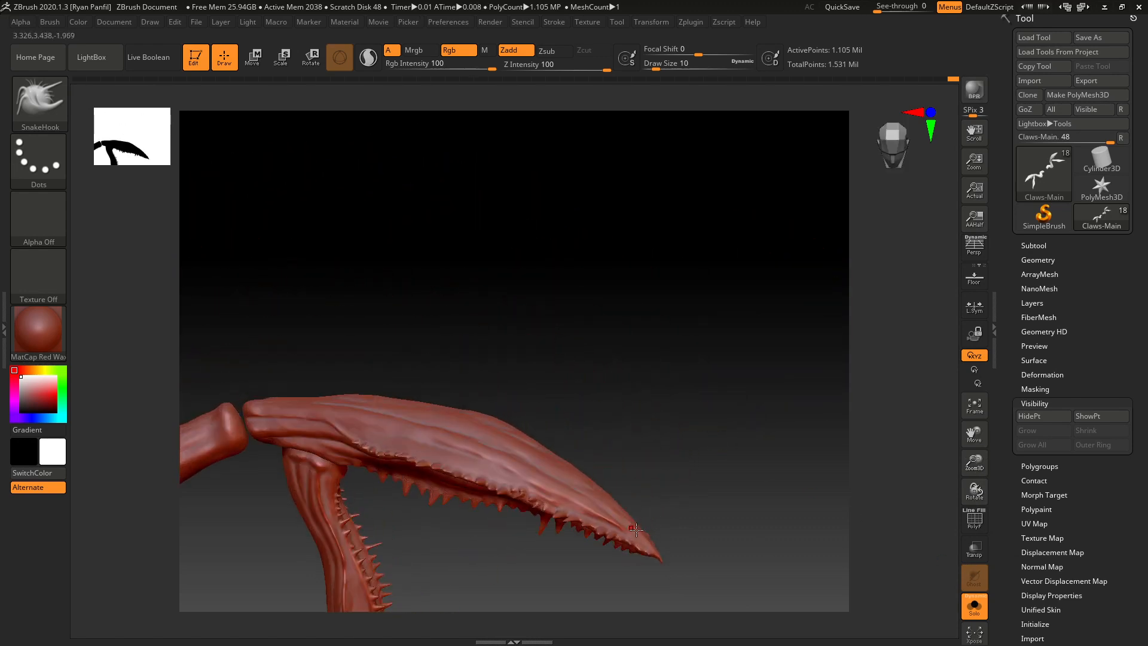
left_click_drag(722, 557, 540, 402)
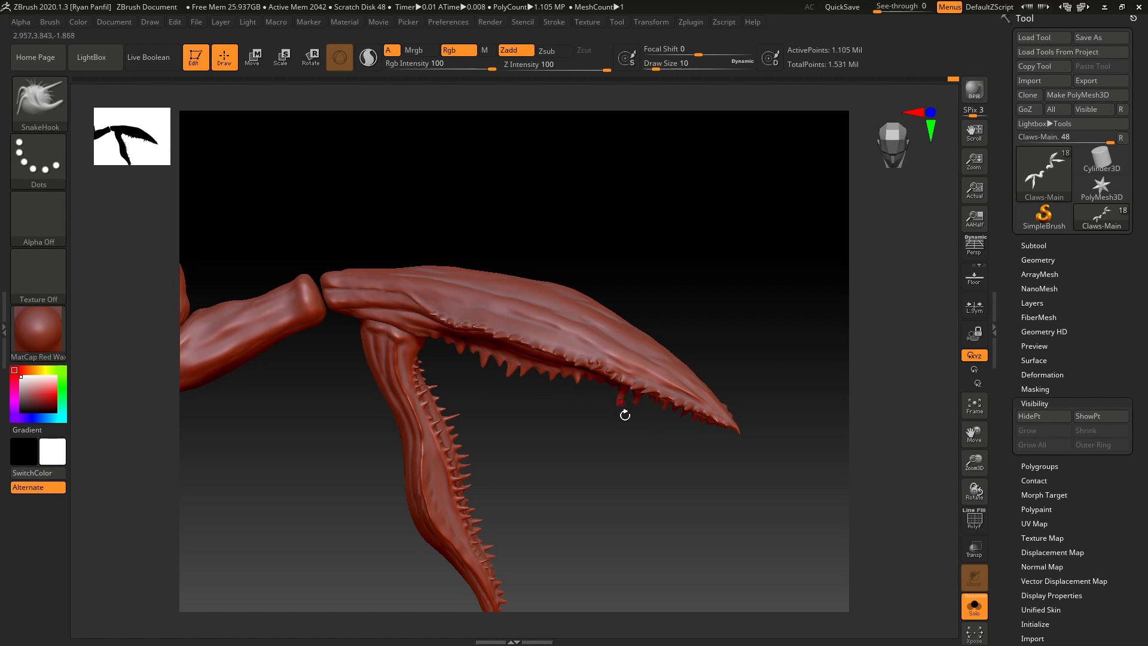
left_click_drag(662, 454, 647, 426)
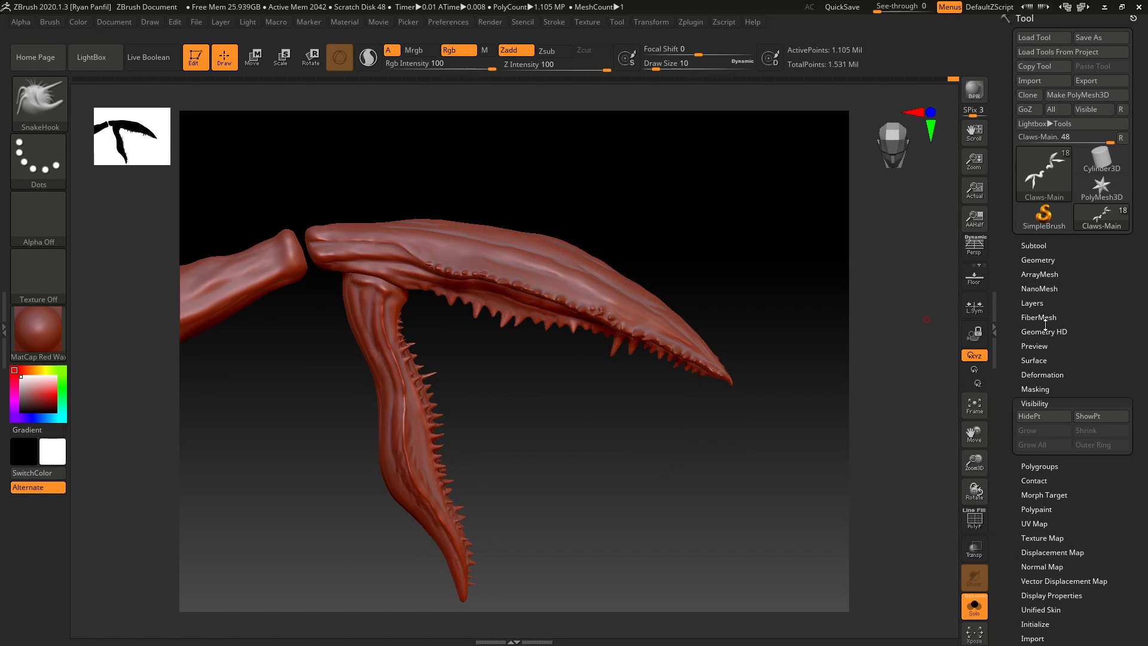
left_click(1038, 388)
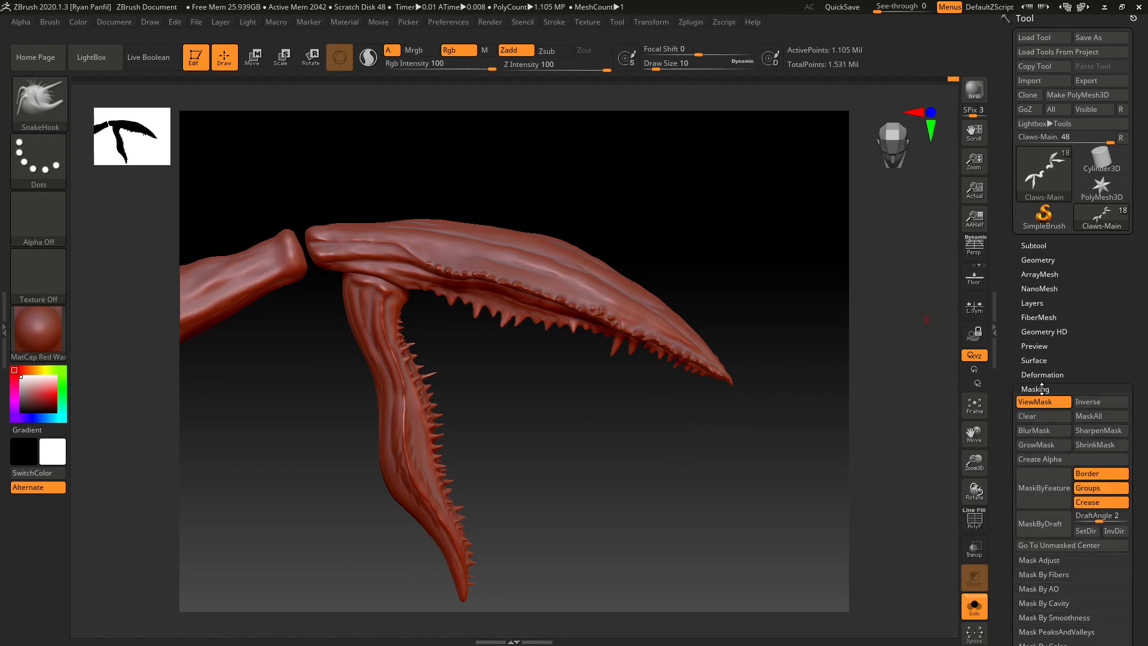
key("ctrl")
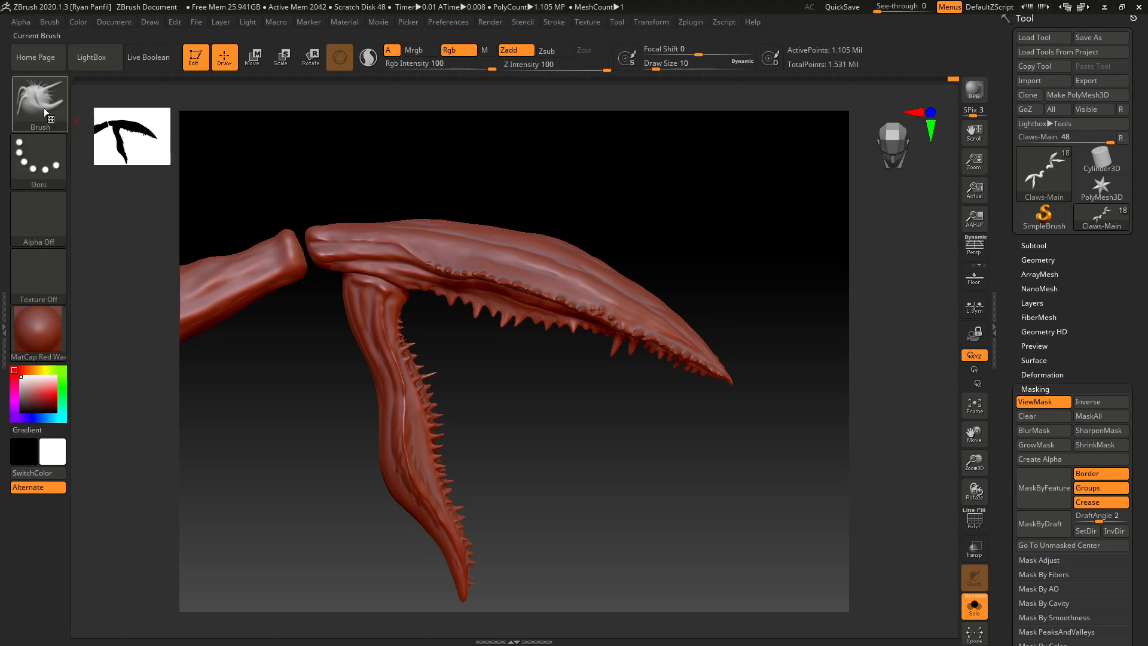
key("ctrl")
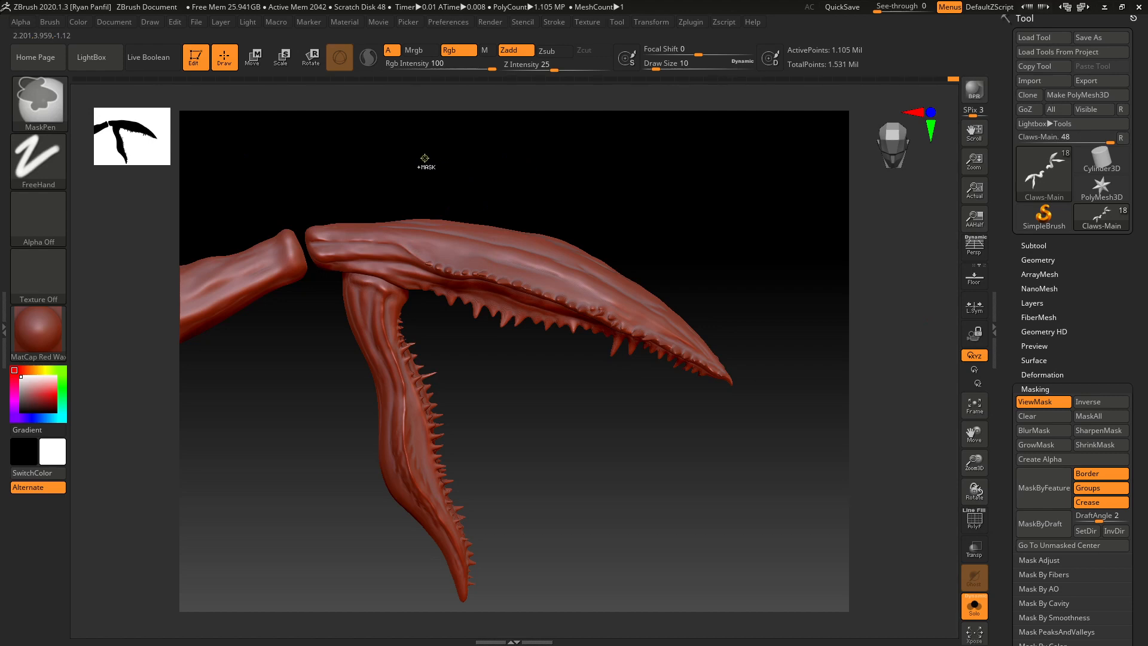
left_click_drag(432, 158, 747, 342, "ctrl")
left_click_drag(780, 422, 557, 302, "ctrl")
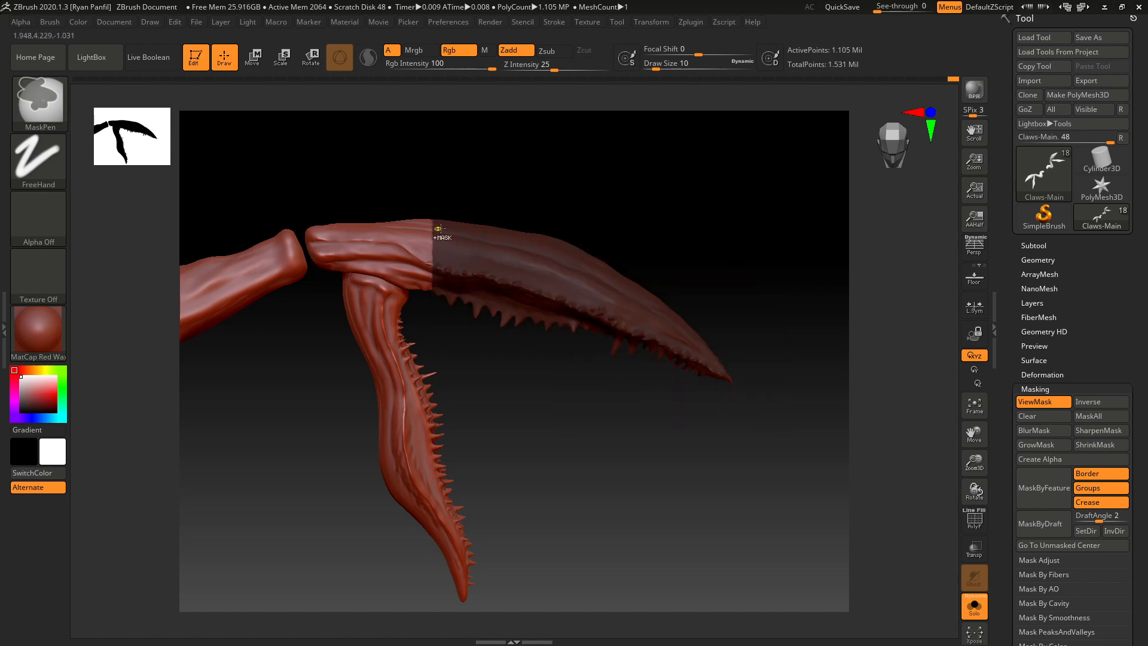
left_click_drag(409, 192, 493, 301, "ctrl")
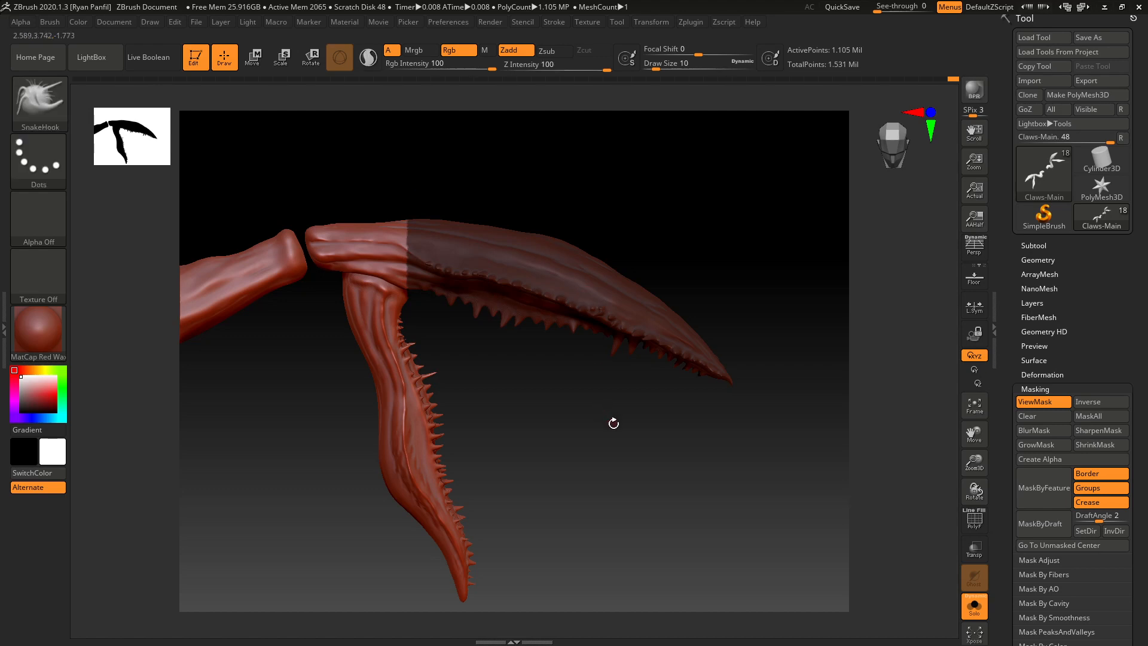
- Invert the mask on the claw and invert it back to cover the upper pincer
left_click(608, 436, "ctrl")
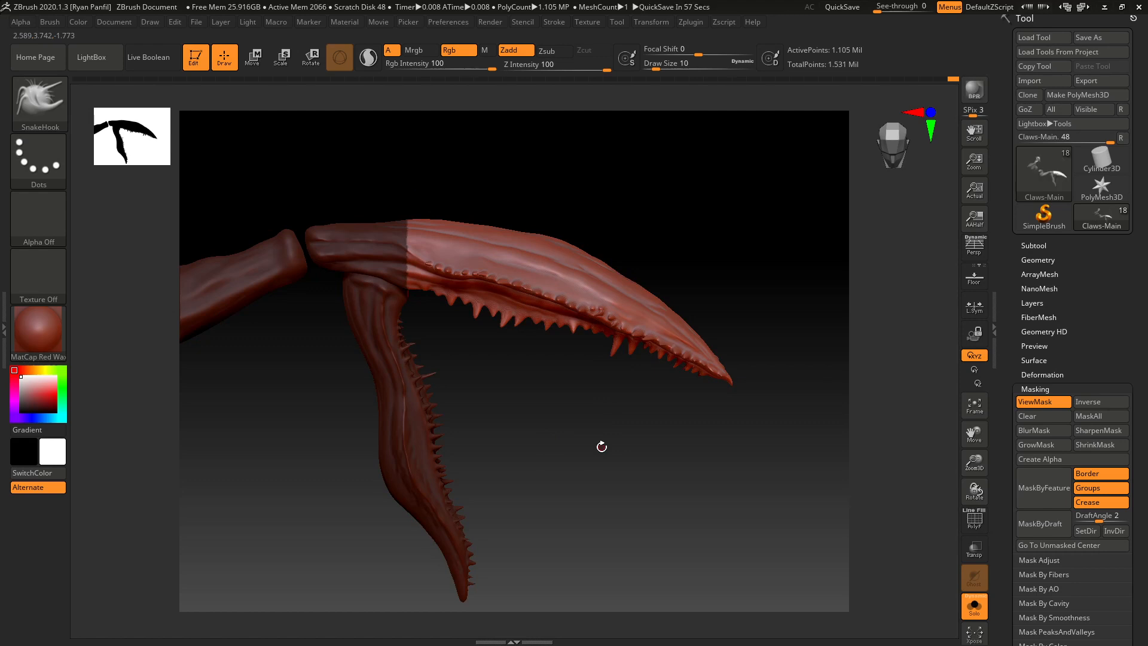
key("ctrl")
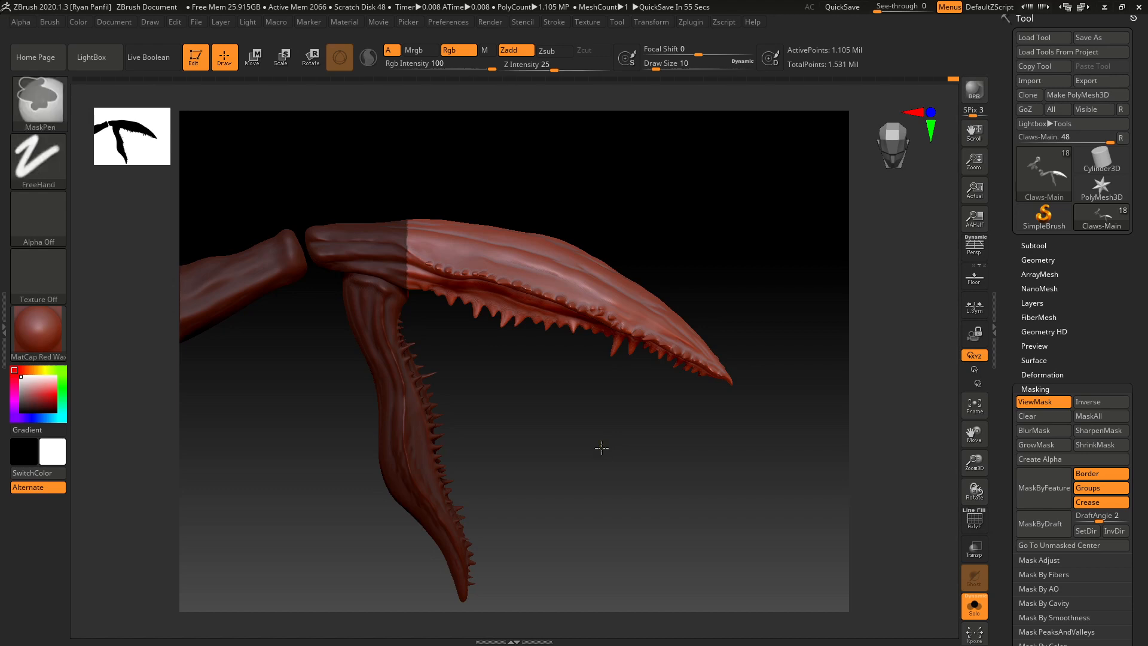
left_click(602, 448, "ctrl")
- Blur the edge of the upper pincer's mask and hide all unmasked parts of the claws
left_click_drag(577, 434, 551, 361)
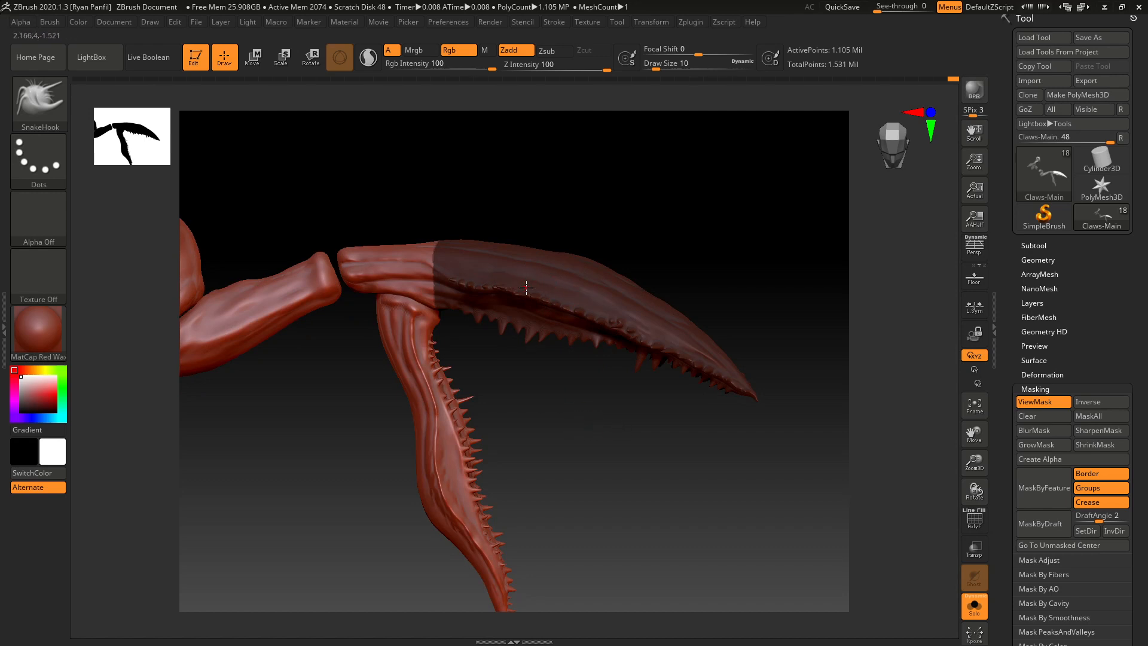
key("ctrl")
left_click(1035, 389)
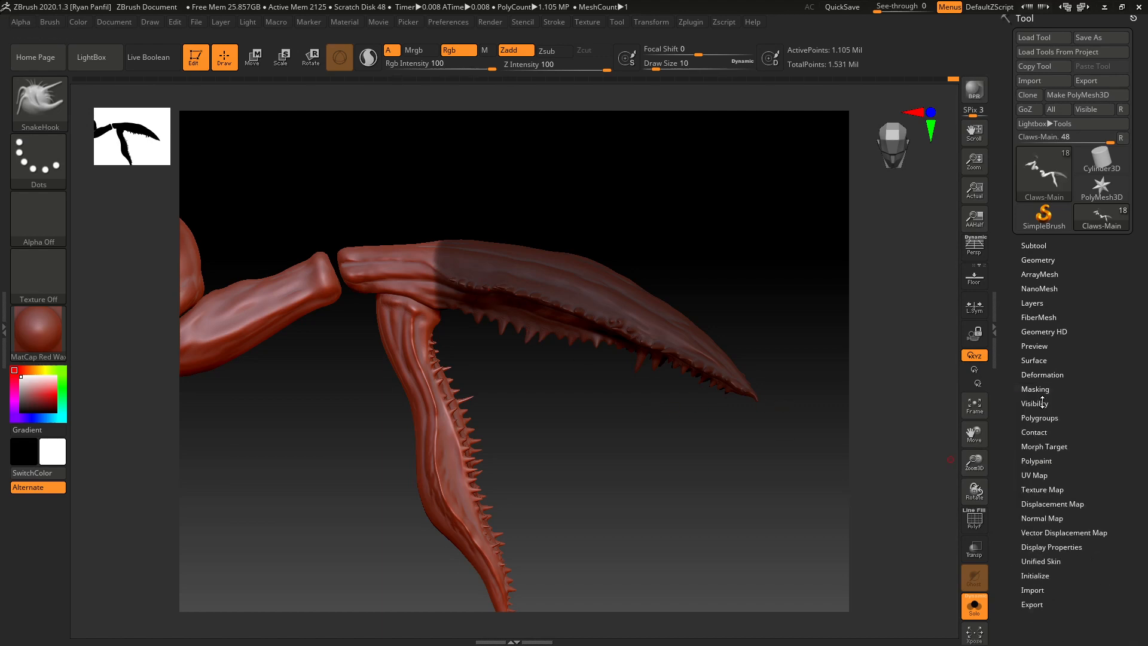
left_click(1034, 404)
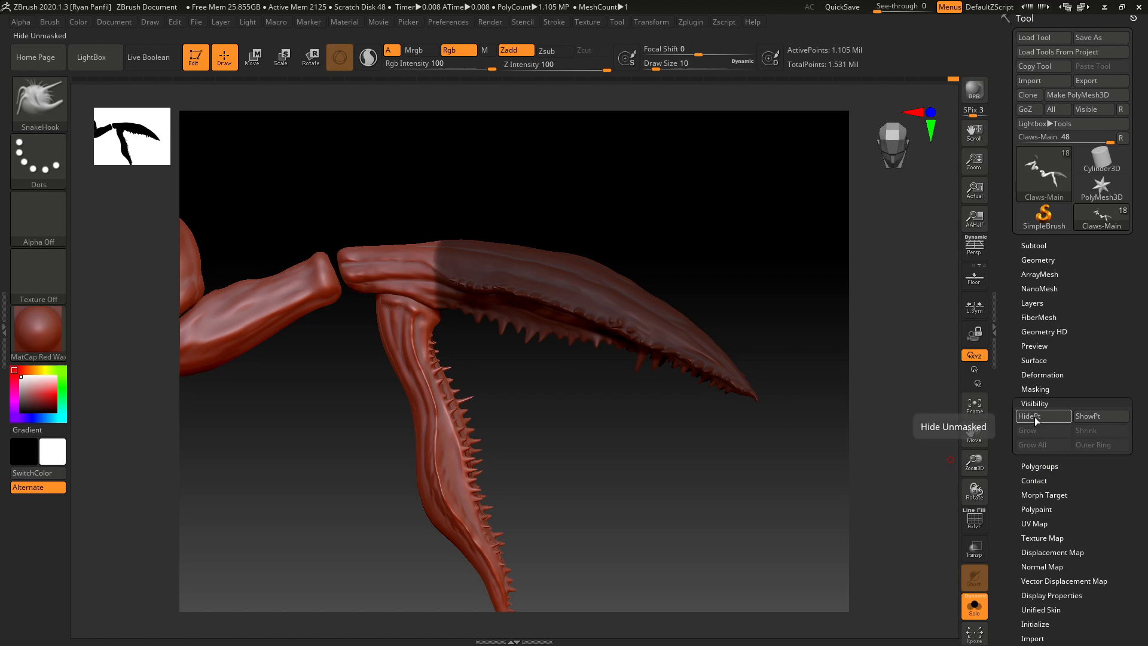
left_click(1034, 417)
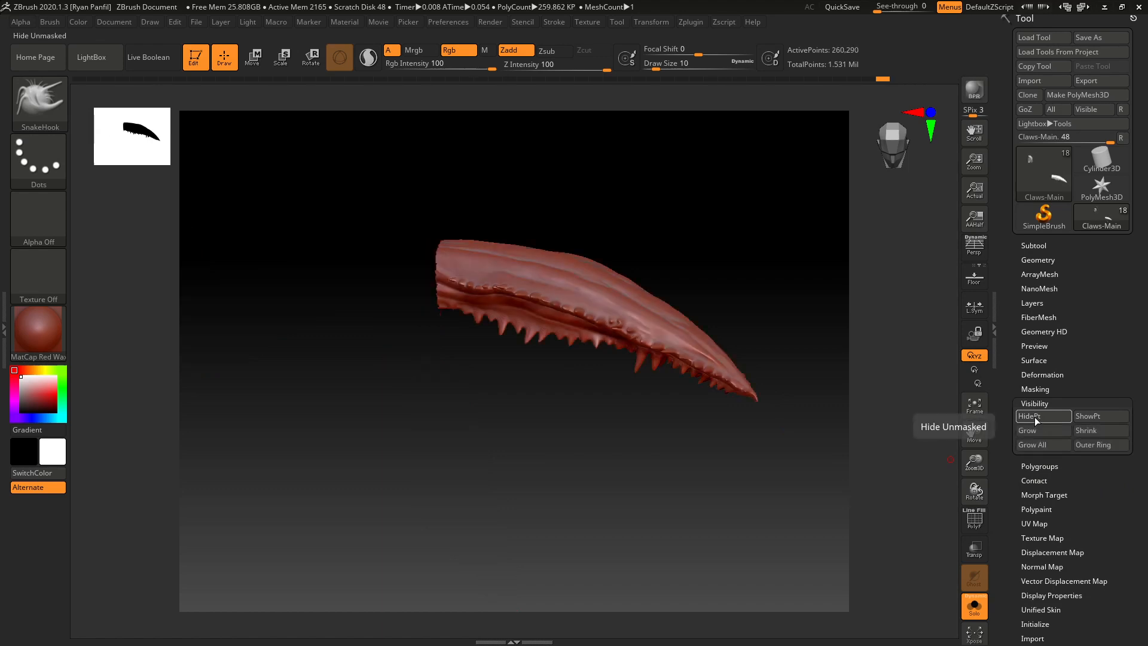
- Show the whole mesh again and hide only the upper pincer by inverting the mask
left_click(585, 407, "ctrl+shift")
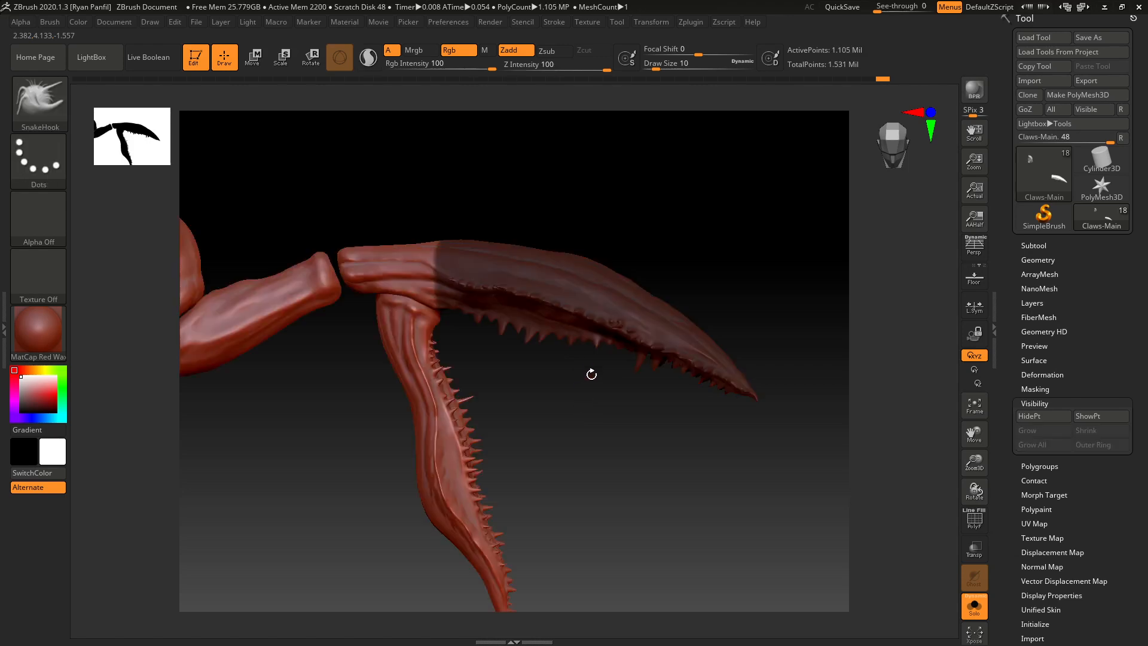
key("ctrl")
left_click(530, 221, "ctrl")
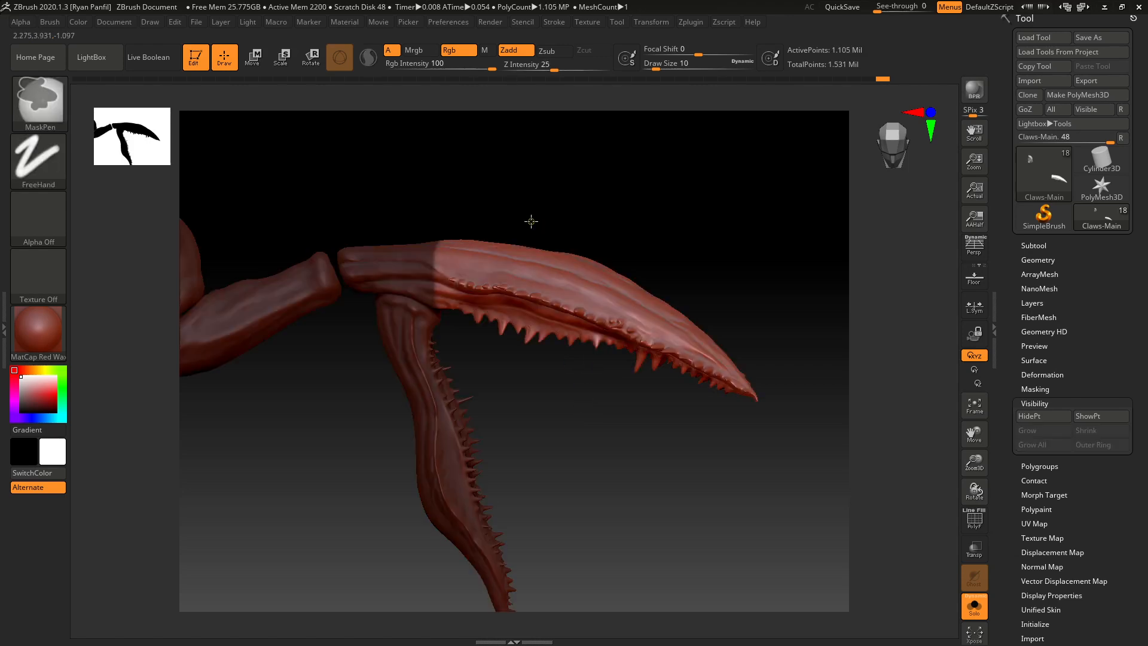
left_click(1039, 418)
- Pull the first small spikes out of the lower pincer's smooth side edge with the SnakeHook brush at draw size 14
left_click_drag(612, 359, 586, 433)
left_click_drag(970, 469, 972, 543)
left_click_drag(604, 478, 371, 411, "alt")
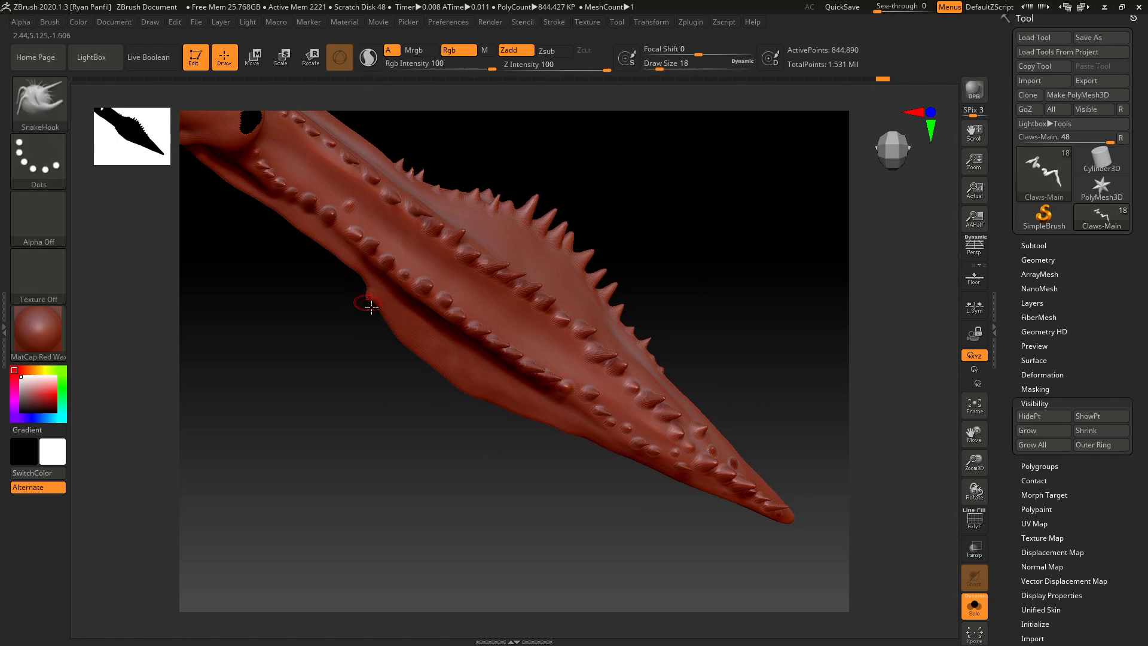
mouse_move(371, 296)
left_mouse_down("shift")
mouse_move(377, 320)
mouse_move(359, 304)
left_mouse_up("shift")
key("bracketleft")
key("ctrl+z")
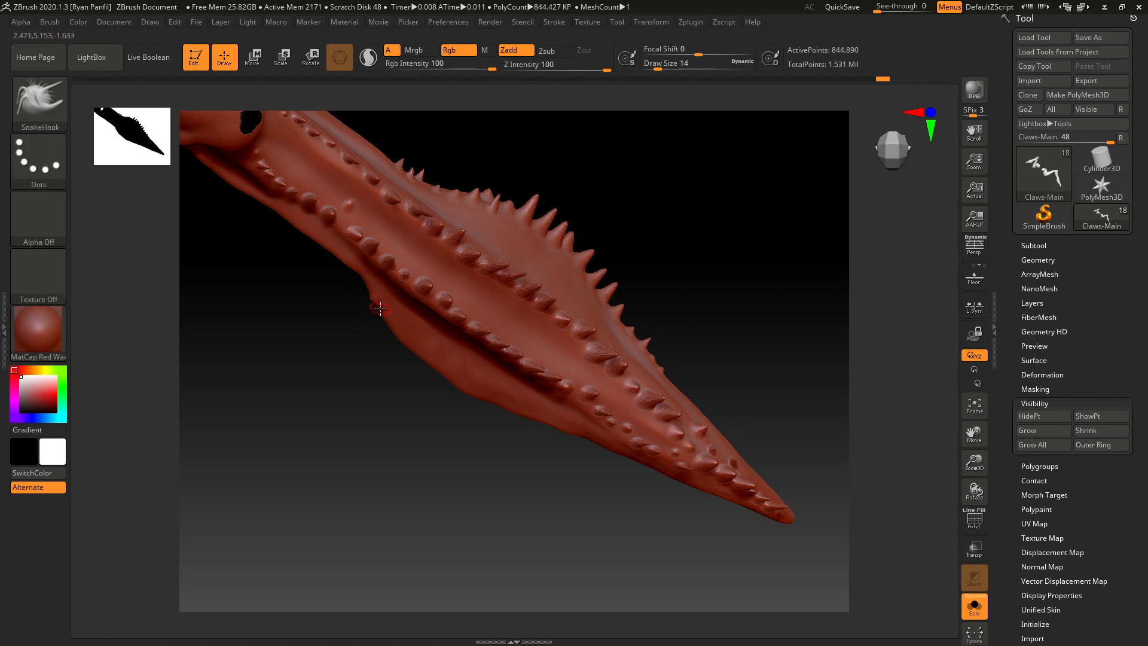
left_click_drag(385, 346, 408, 385)
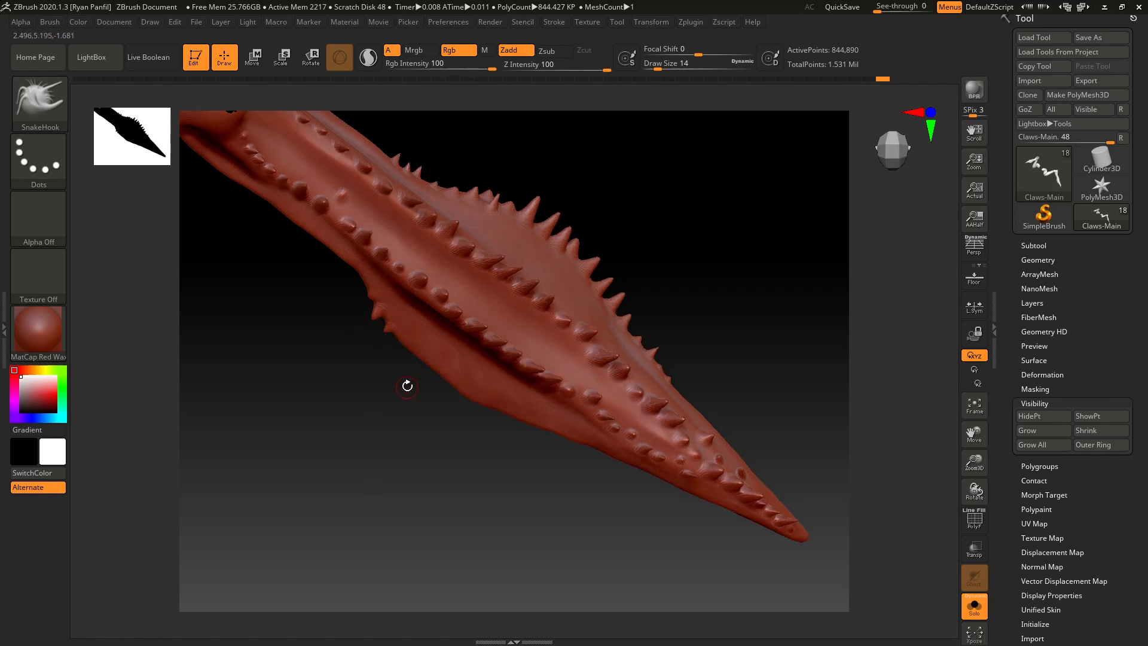
key("ctrl+z")
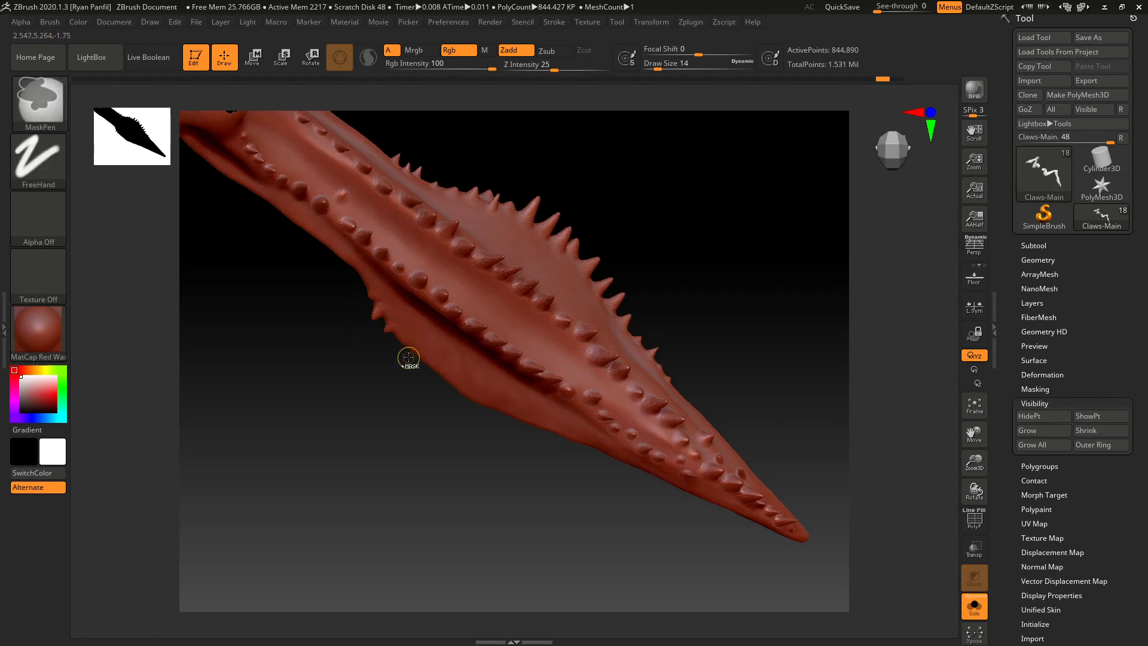
- Continue the row of spikes along the bulging side edge of the lower pincer at draw size 18
left_click_drag(419, 408, 455, 413)
key("ctrl+z")
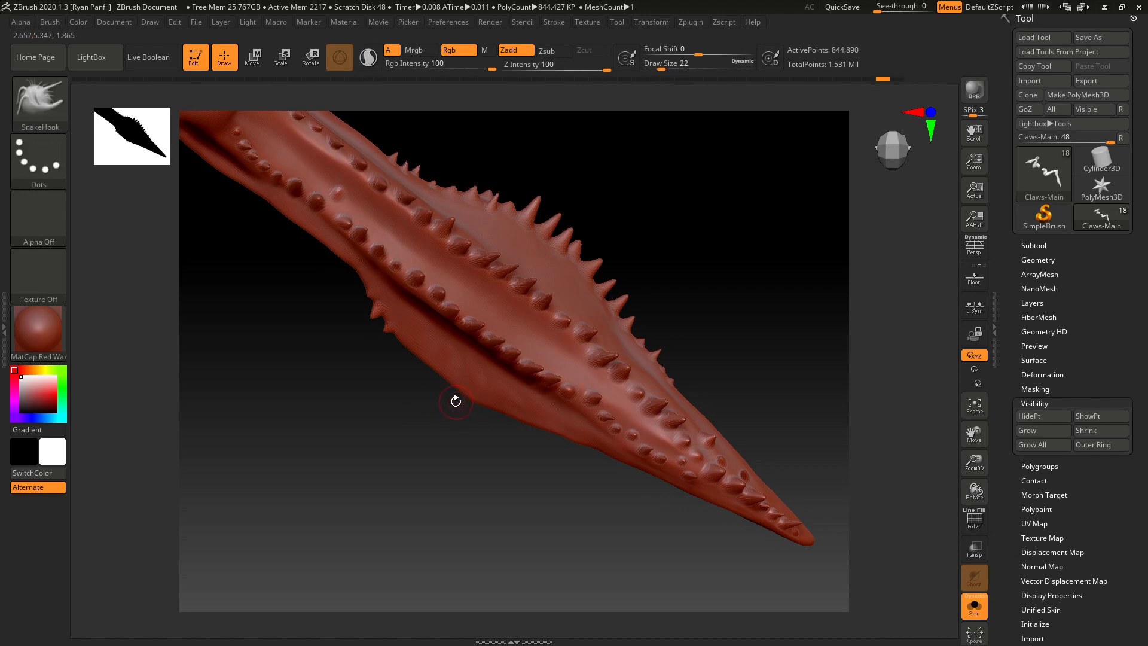
key("bracketleft")
mouse_move(473, 403)
left_mouse_down()
mouse_move(453, 418)
mouse_move(446, 396)
left_mouse_up()
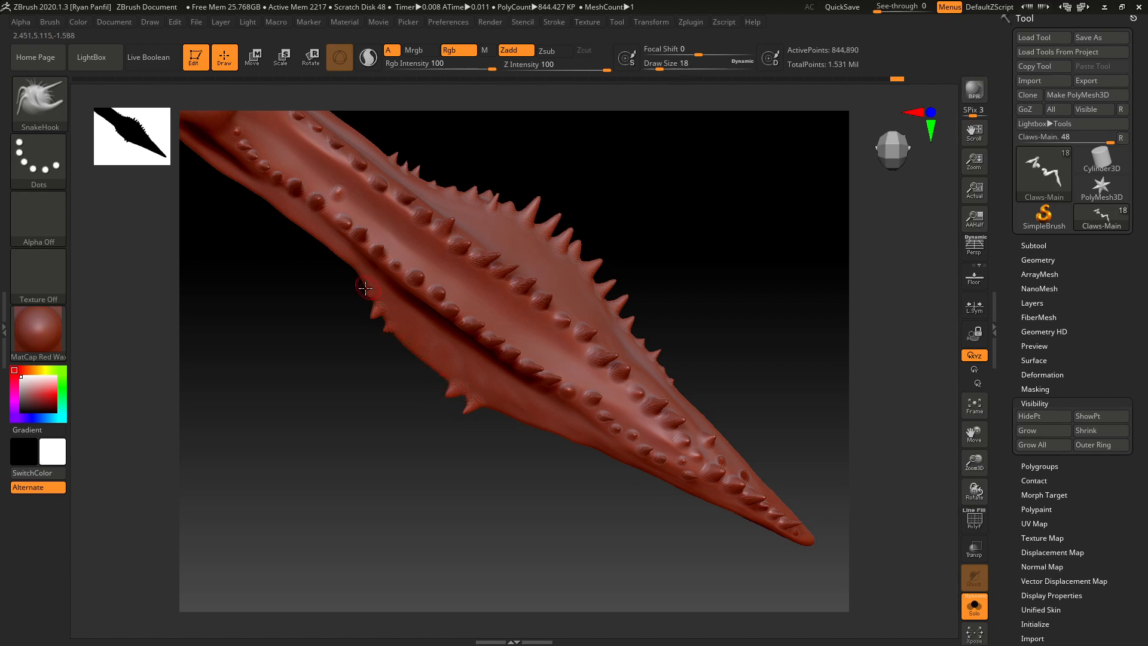
left_click_drag(360, 273, 355, 283)
left_click_drag(440, 378, 434, 385)
mouse_move(493, 410)
left_mouse_down()
mouse_move(489, 420)
mouse_move(524, 434)
left_mouse_up()
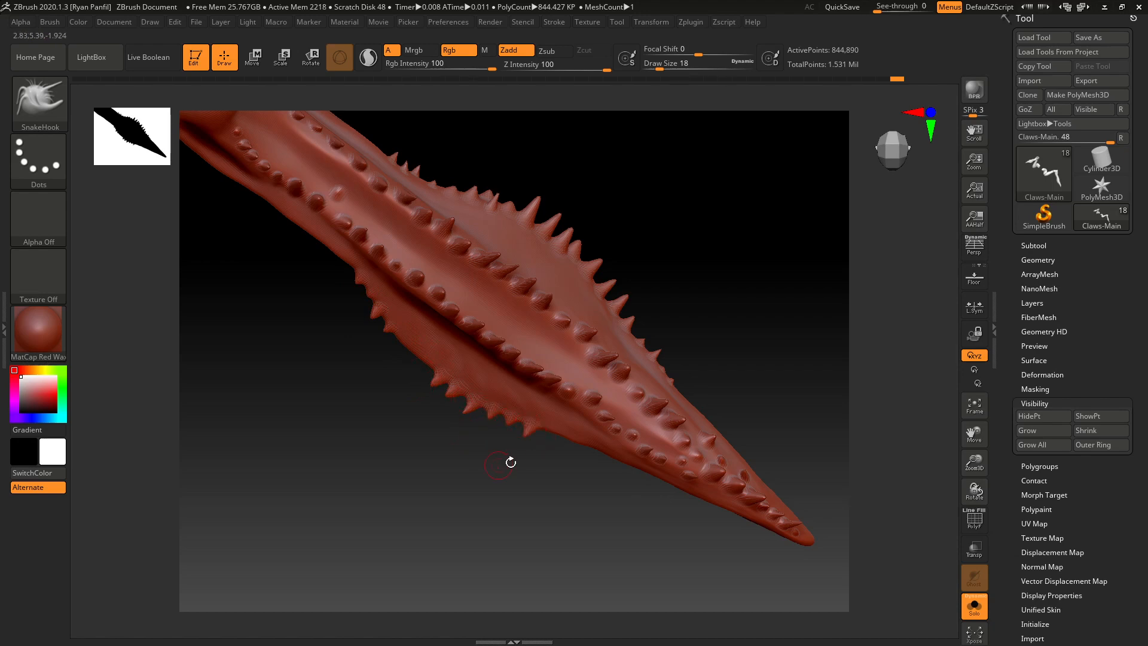
left_click_drag(419, 359, 410, 373)
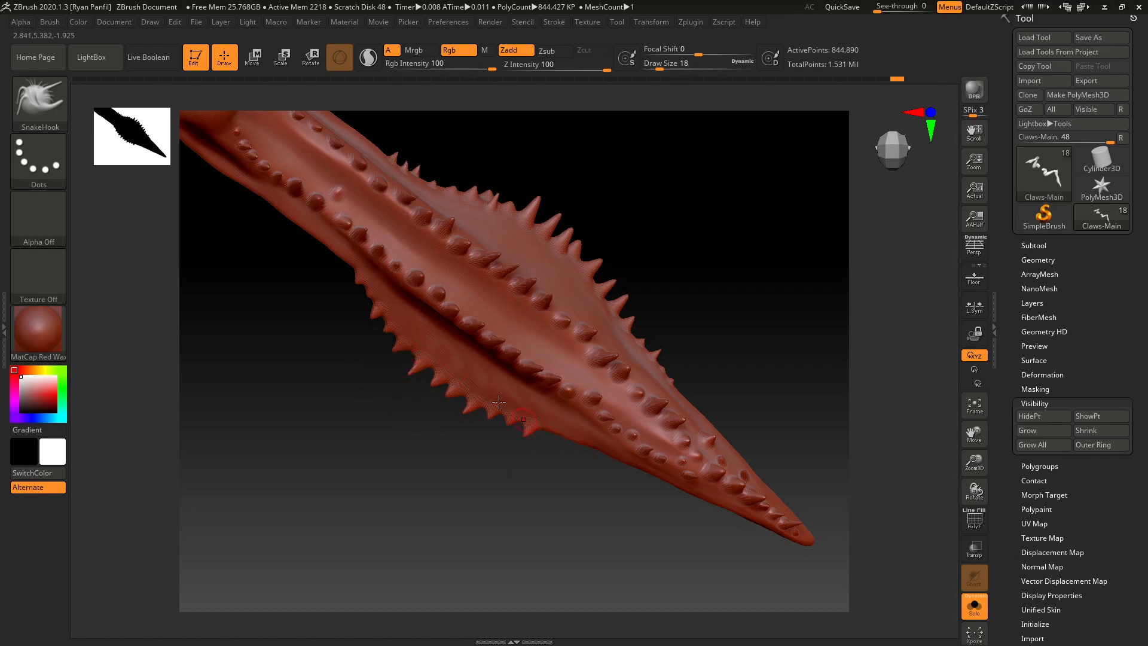
- Extend the row with smaller spikes toward the lower pincer's tip at draw size 10
key("bracketleft")
mouse_move(623, 517)
left_mouse_down()
mouse_move(624, 475)
mouse_move(614, 477)
left_mouse_up()
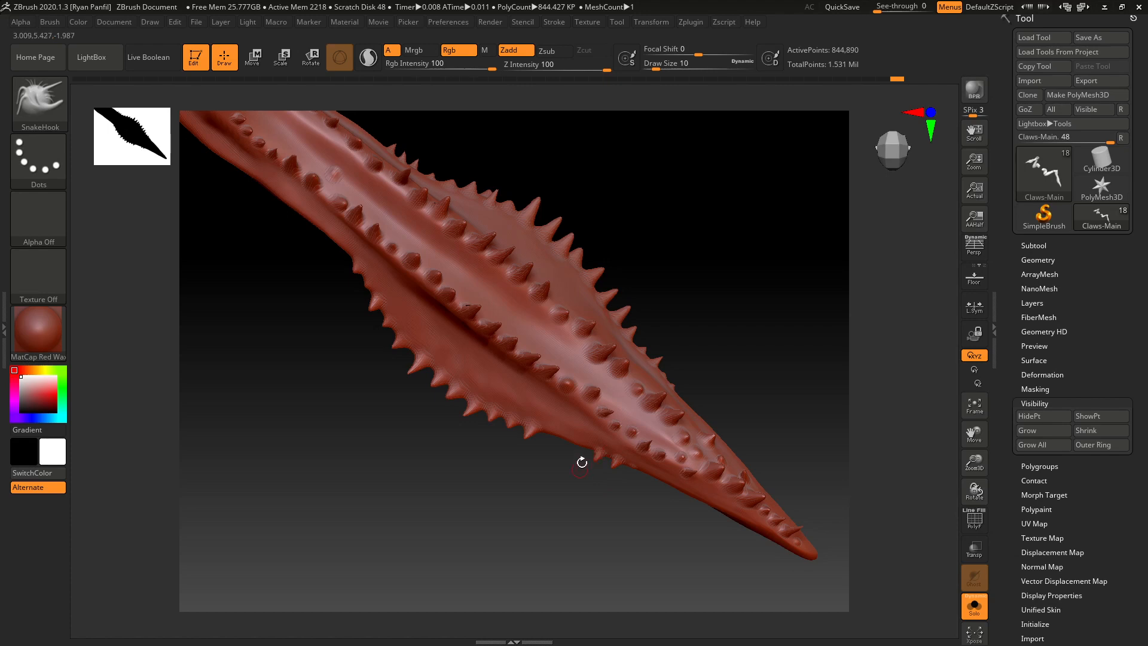
left_click_drag(573, 444, 575, 462)
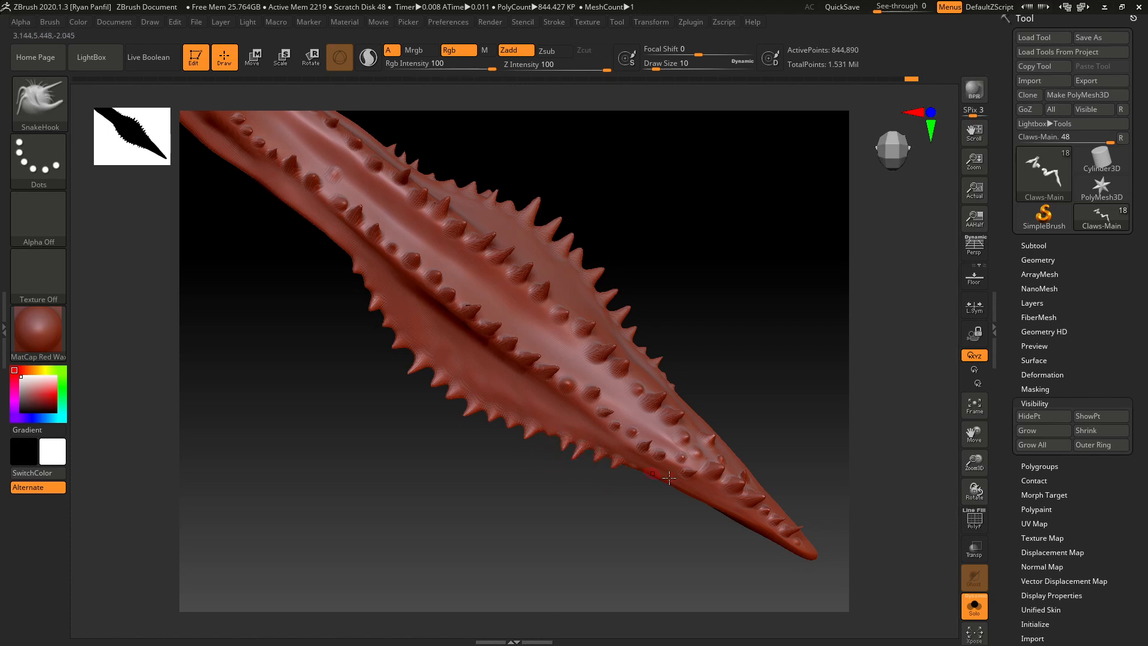
left_click_drag(641, 470, 632, 486)
mouse_move(658, 524)
left_mouse_down()
mouse_move(666, 531)
mouse_move(646, 518)
left_mouse_up()
key("ctrl+z")
left_click_drag(755, 328, 719, 361)
left_click_drag(805, 406, 791, 464)
key("f")
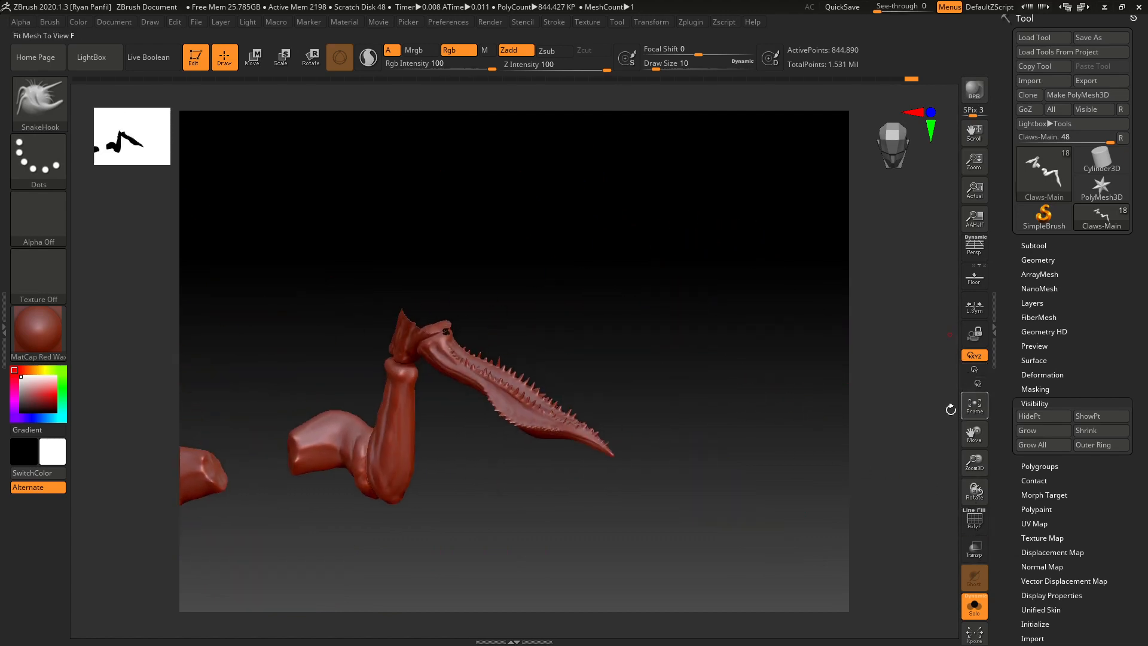
left_click_drag(712, 362, 694, 389)
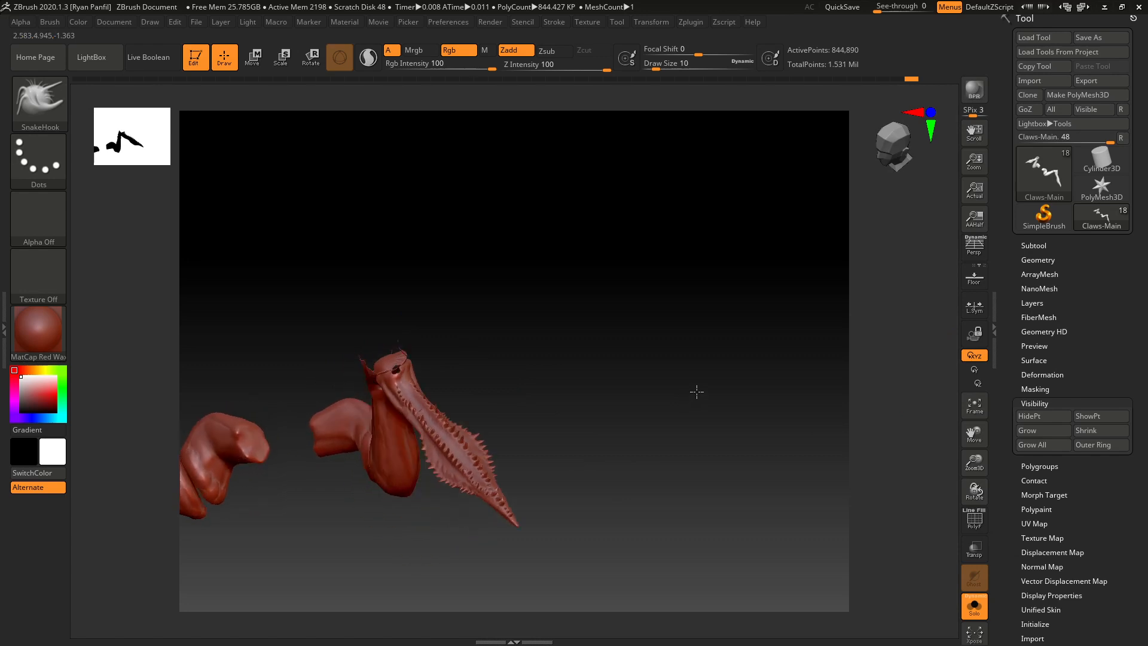
- Show all hidden parts of the claws mesh again
left_click(1093, 416)
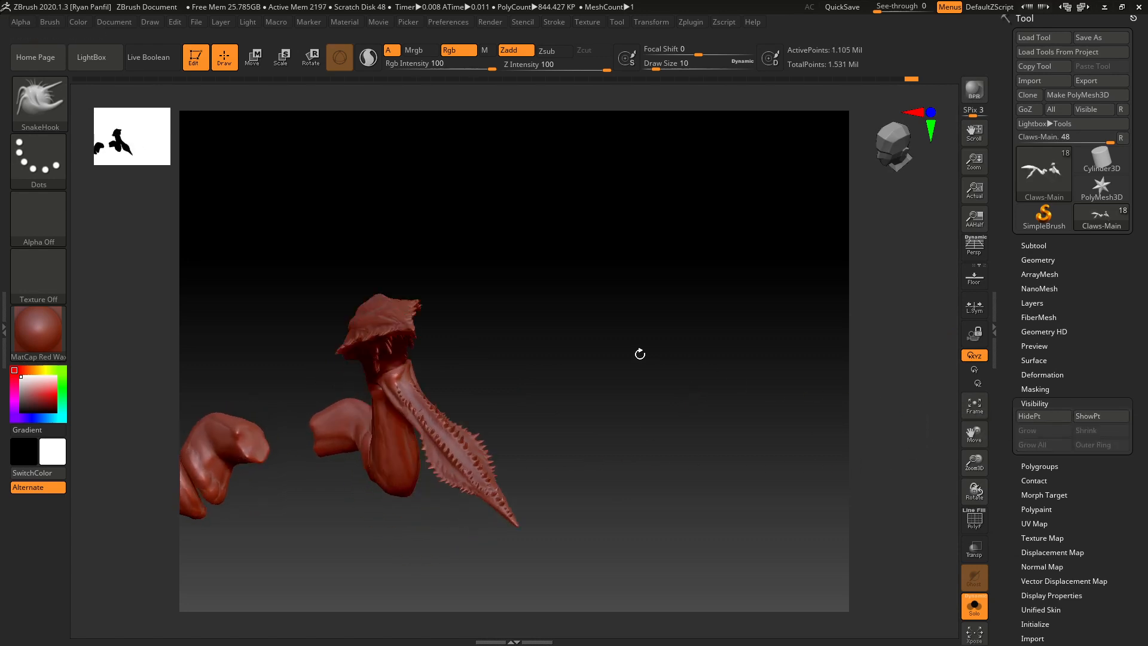
mouse_move(638, 353)
left_mouse_down("shift")
mouse_move(648, 341)
mouse_move(710, 340)
mouse_move(699, 428)
mouse_move(708, 353)
mouse_move(687, 371)
mouse_move(707, 378)
mouse_move(717, 364)
mouse_move(741, 298)
mouse_move(727, 301)
mouse_move(730, 351)
mouse_move(763, 371)
left_mouse_up("shift")
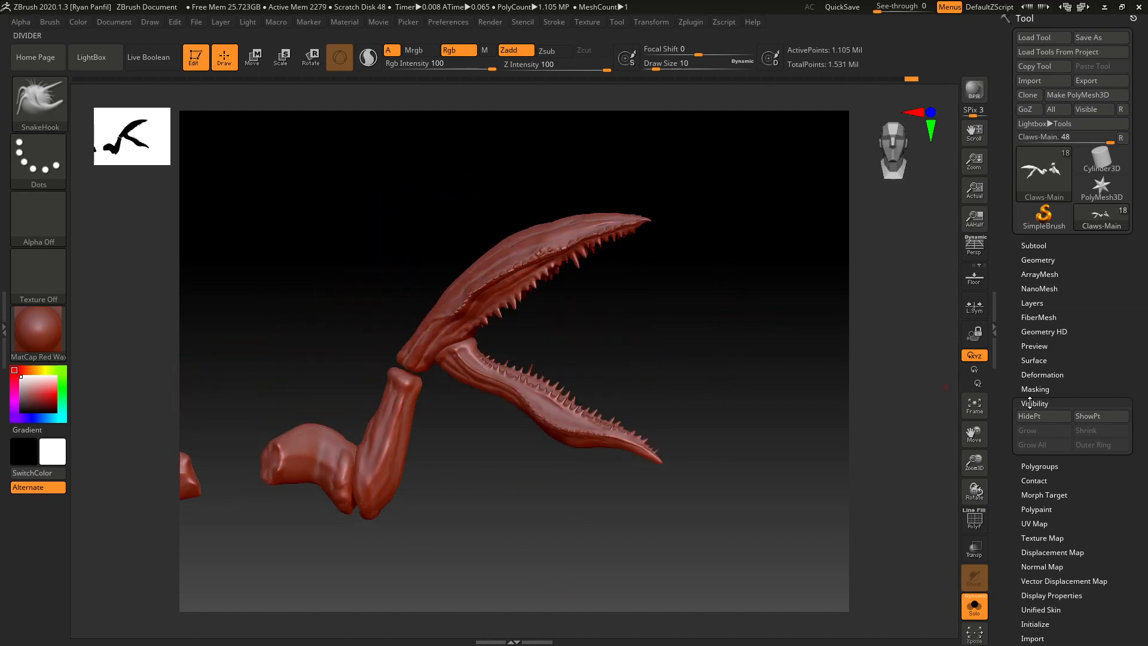
left_click(1034, 404)
- Mask the outer half of the upper pincer with a rectangular selection and try inverting the mask
left_click_drag(688, 318, 683, 343, "alt")
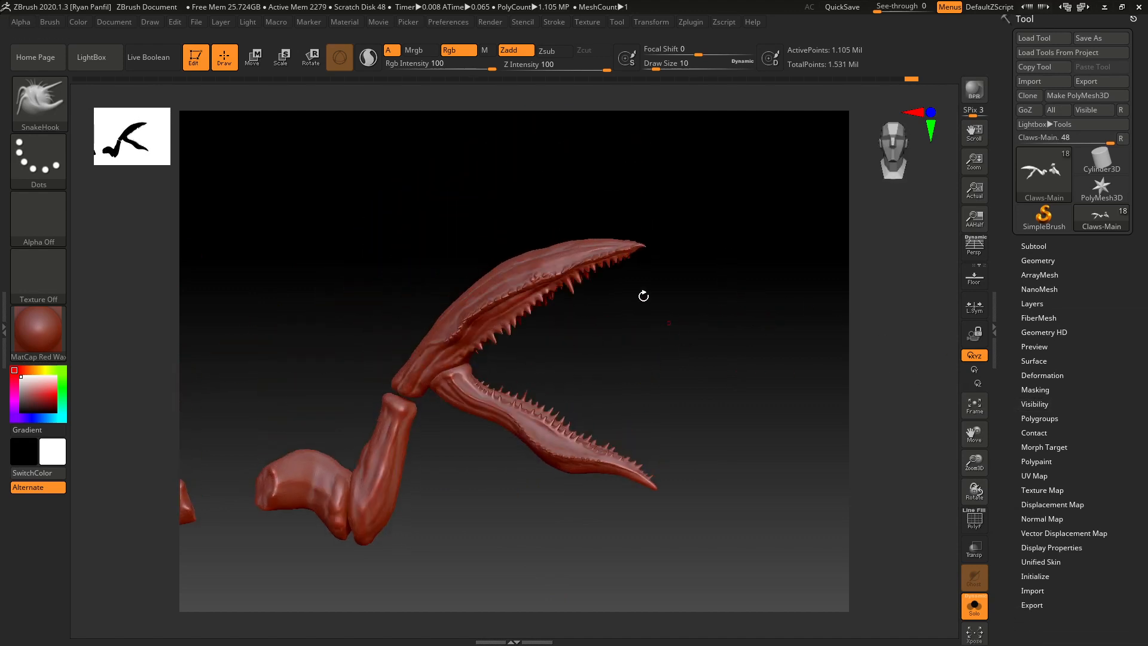
left_click_drag(476, 174, 714, 326, "ctrl")
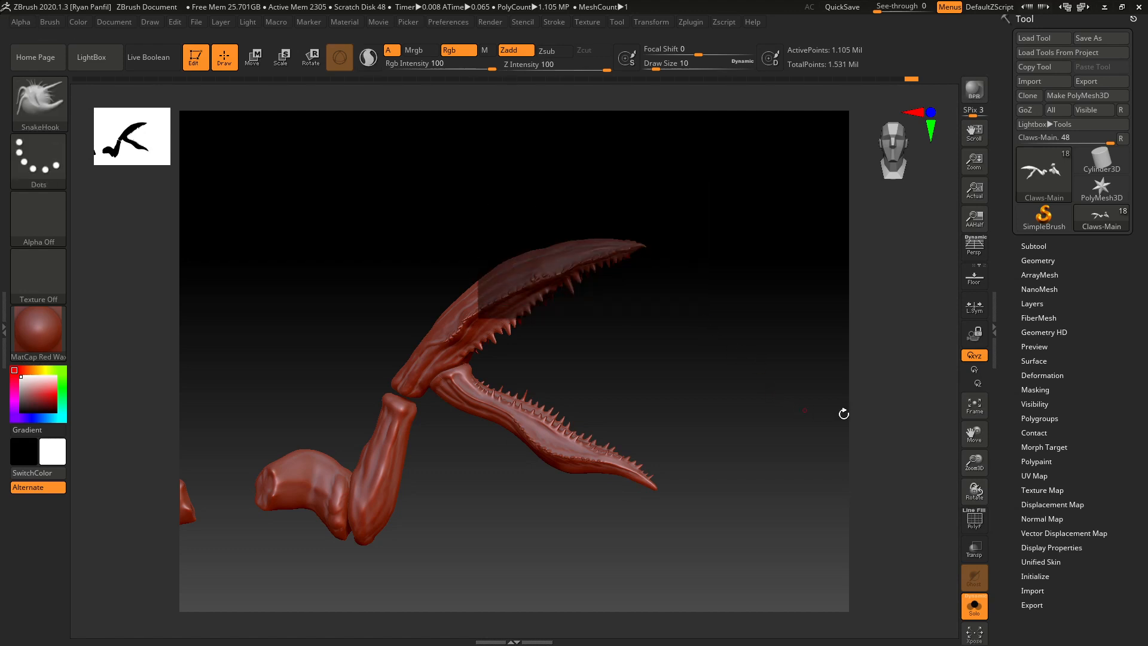
left_click(1039, 389)
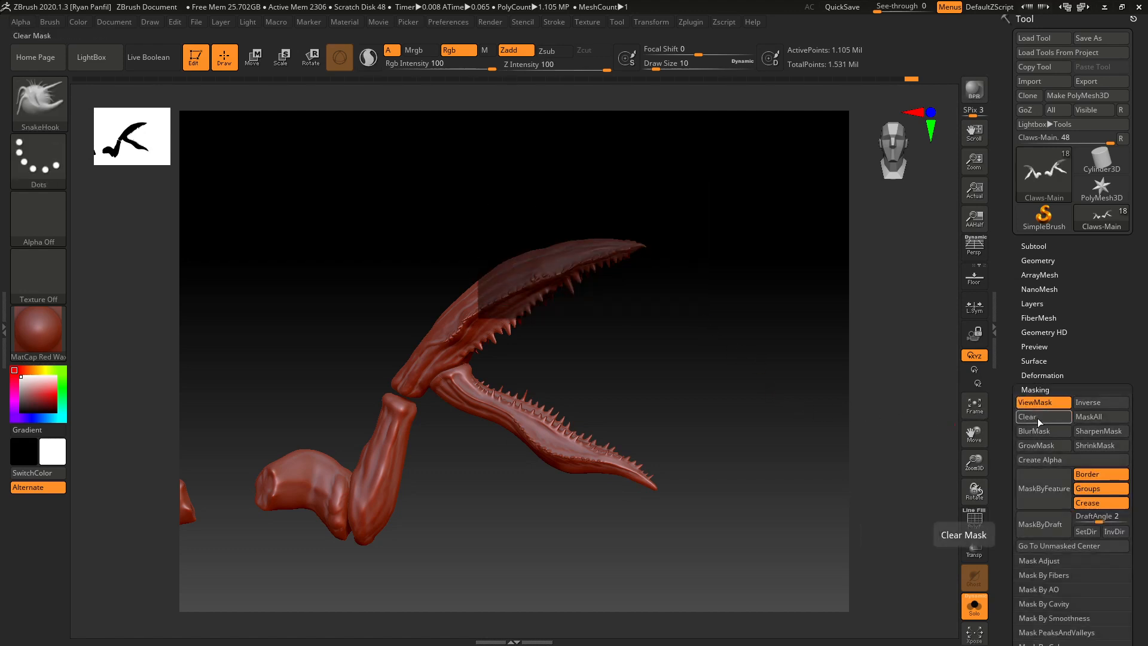
left_click(1095, 403)
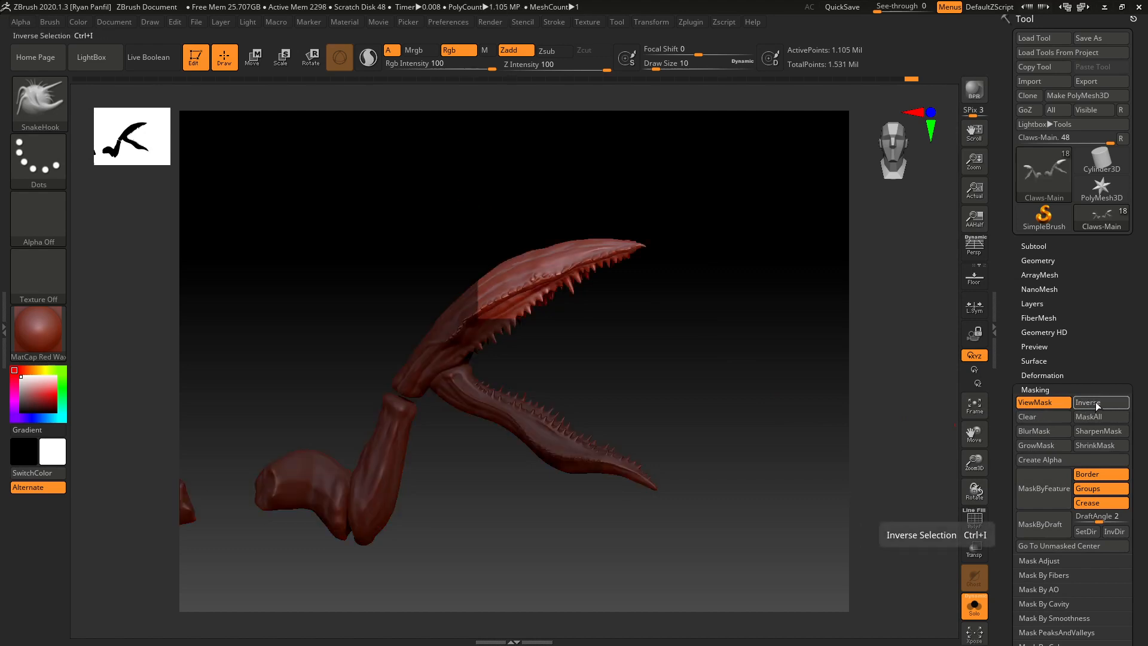
left_click(1096, 405)
- Mask the entire claws mesh and clear the mask again
left_click(1090, 416)
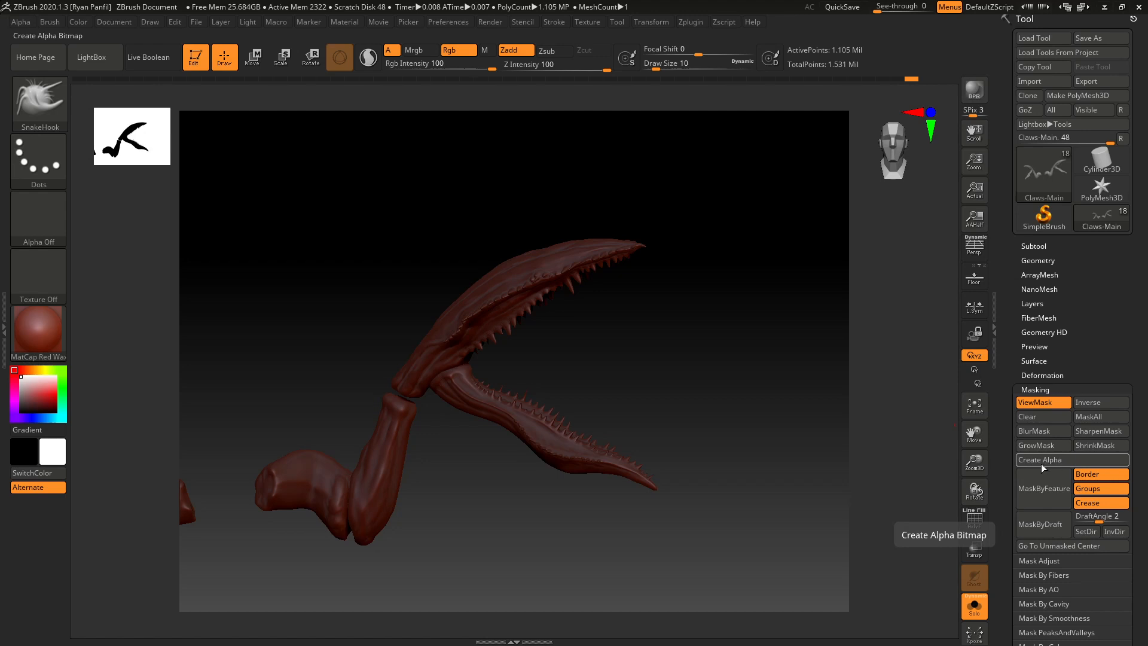
left_click(1039, 418)
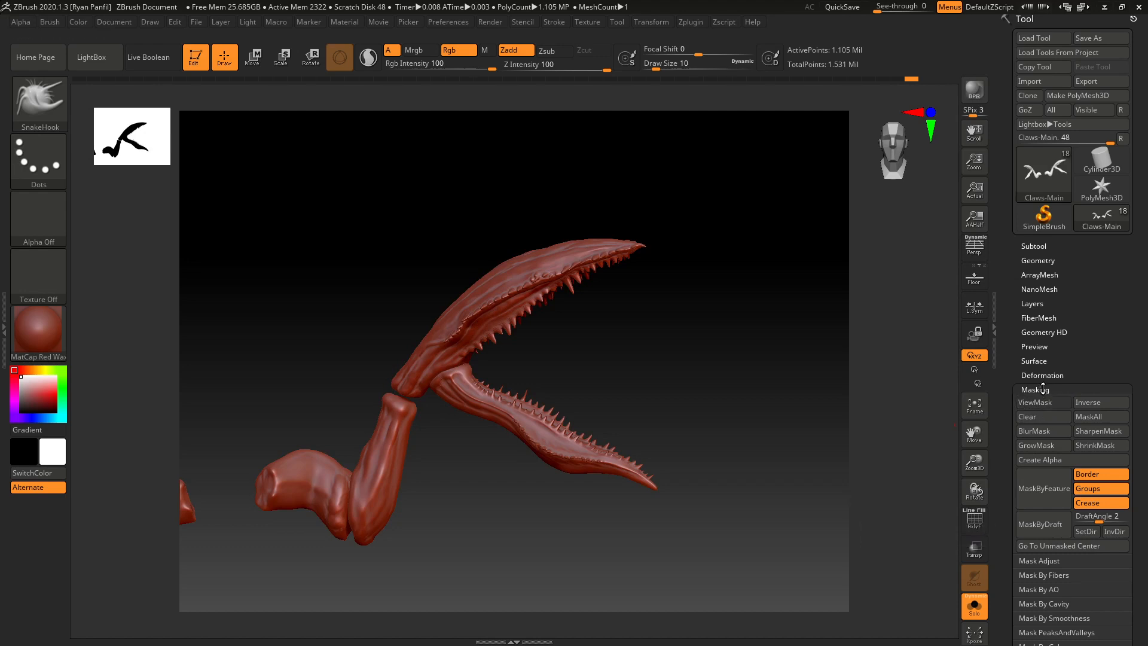
left_click(1043, 389)
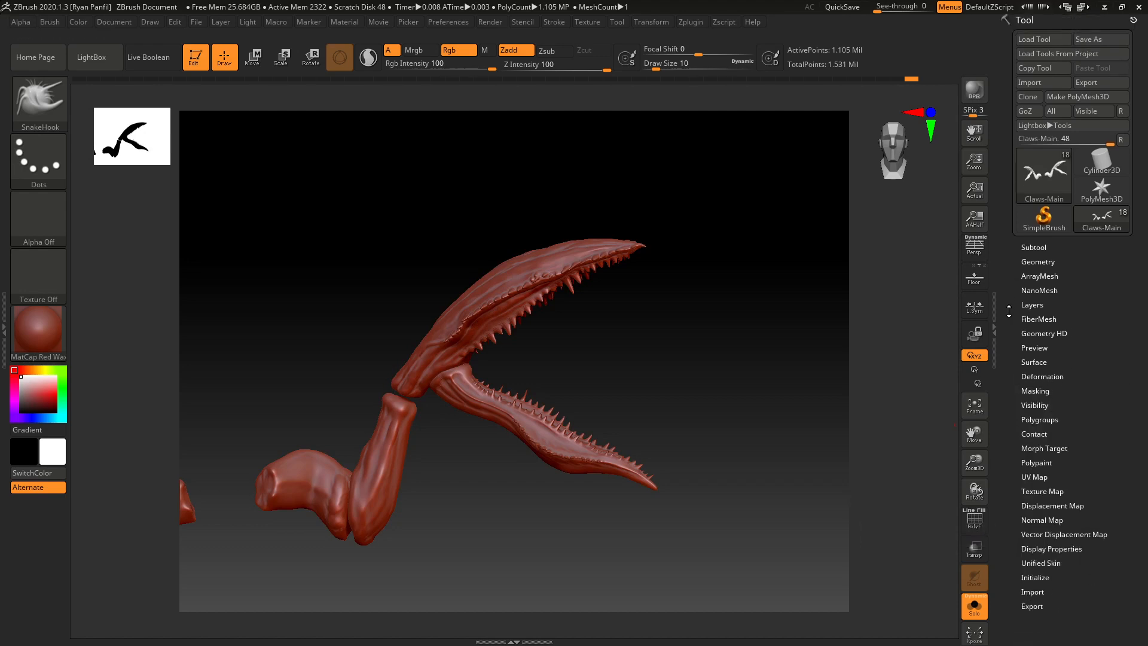
- Turn off Solo mode to show the whole creature and make its body the active subtool
left_click_drag(690, 320, 693, 386)
left_click_drag(693, 429, 705, 395)
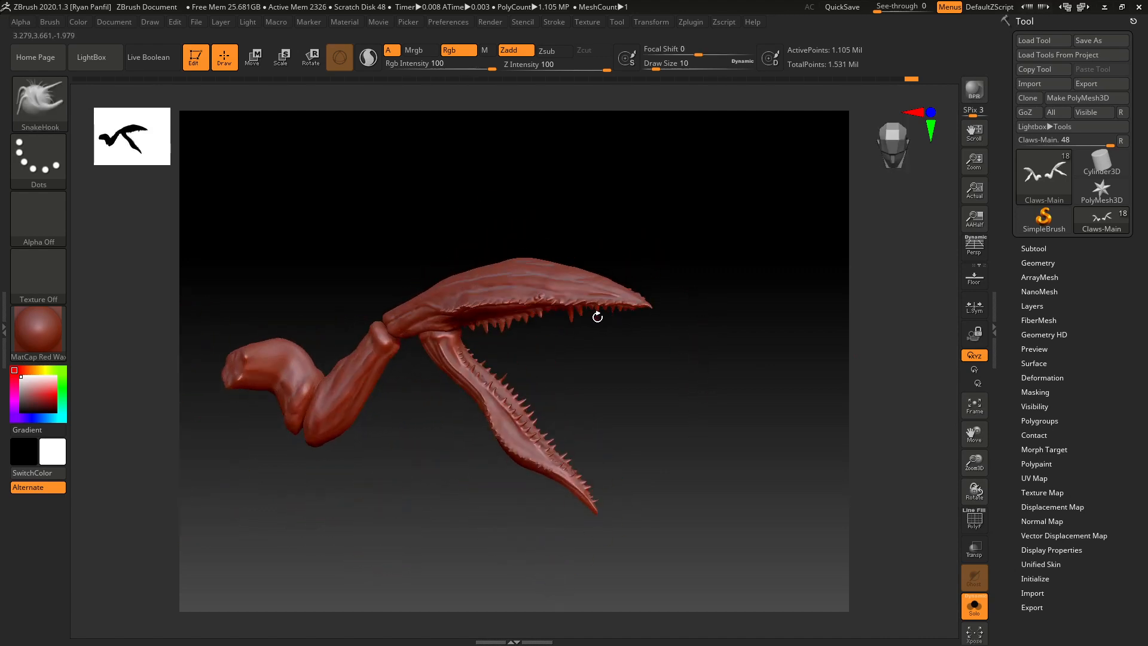
left_click(969, 610)
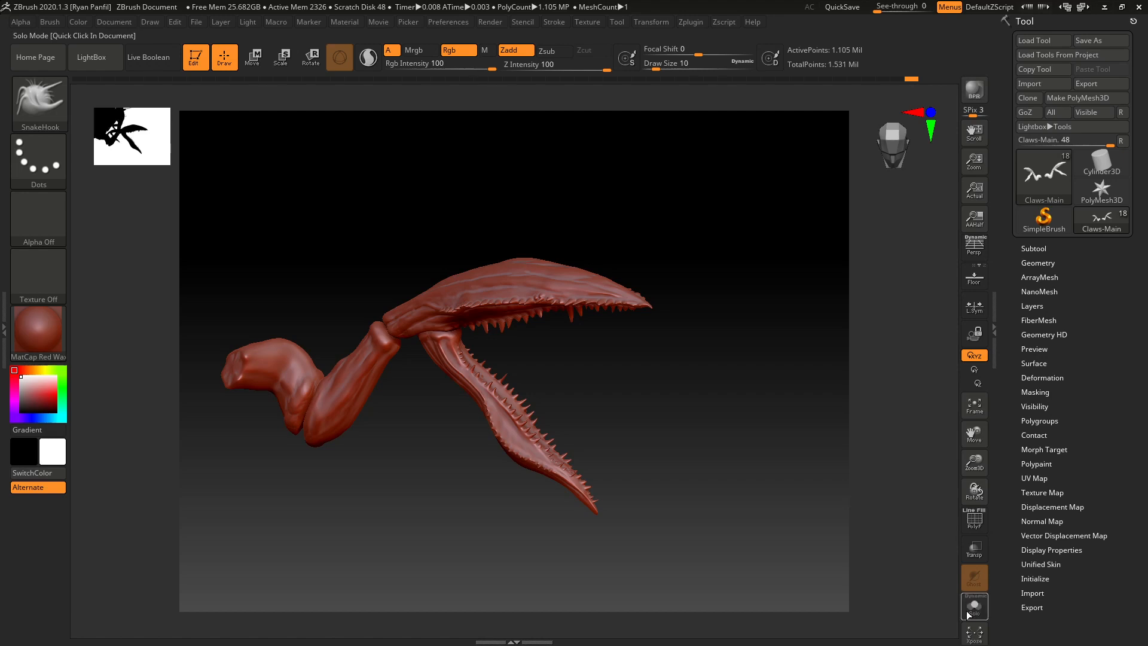
key("f")
left_click_drag(764, 434, 731, 422)
left_click(495, 242, "alt")
left_click_drag(781, 356, 787, 380)
left_click_drag(809, 431, 773, 471)
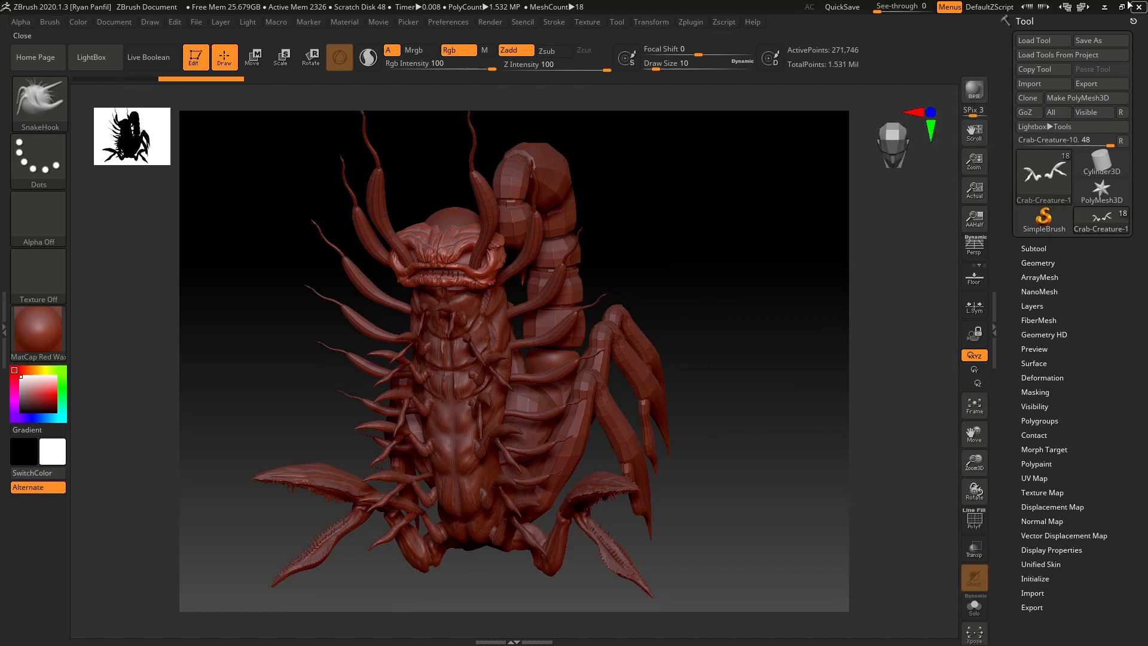
left_click(1104, 7)
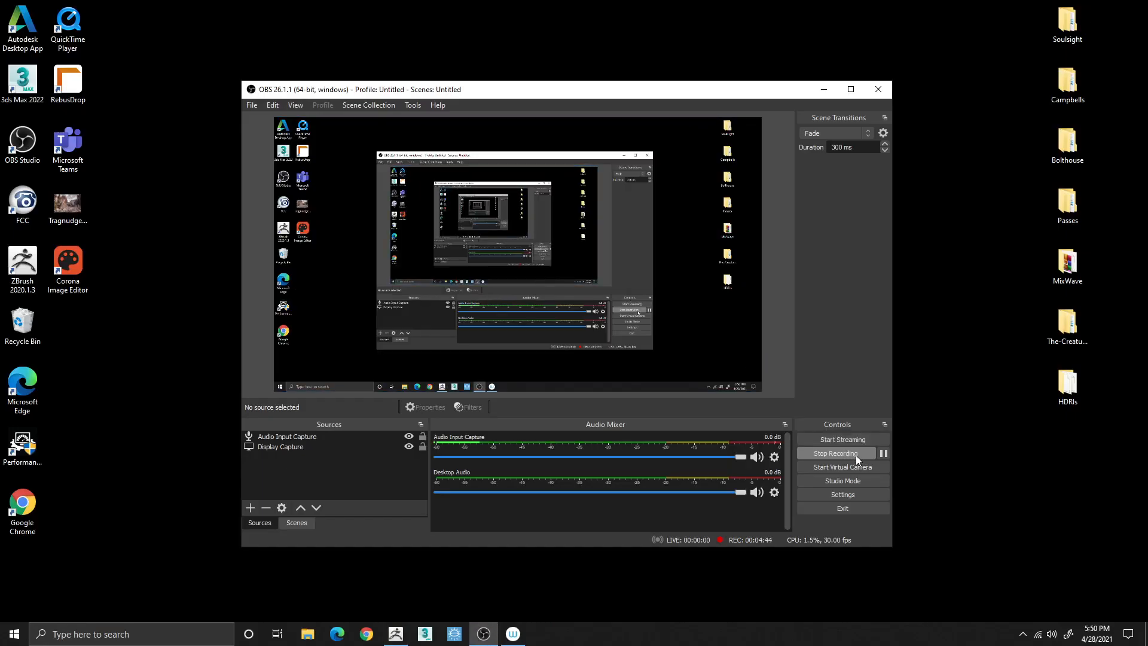